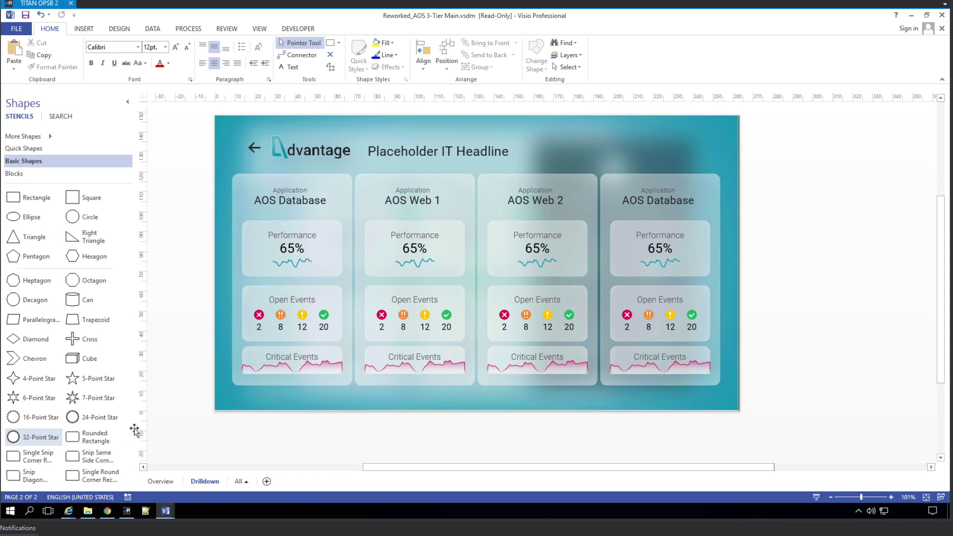
# Review the original AOS 3-Tier Main drawing and the Overview and Drilldown pages of the reworked drawing
pyautogui.moveTo(166, 511)
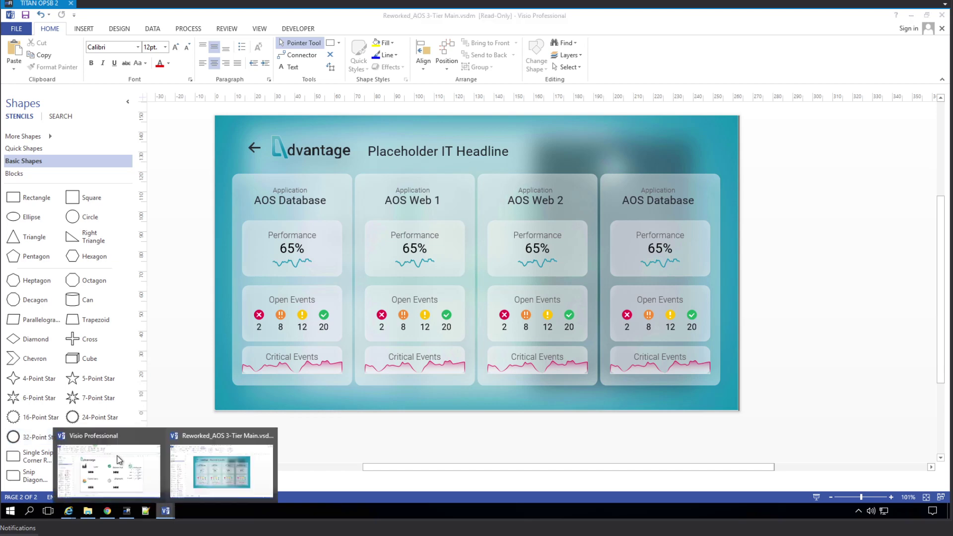
pyautogui.click(127, 477)
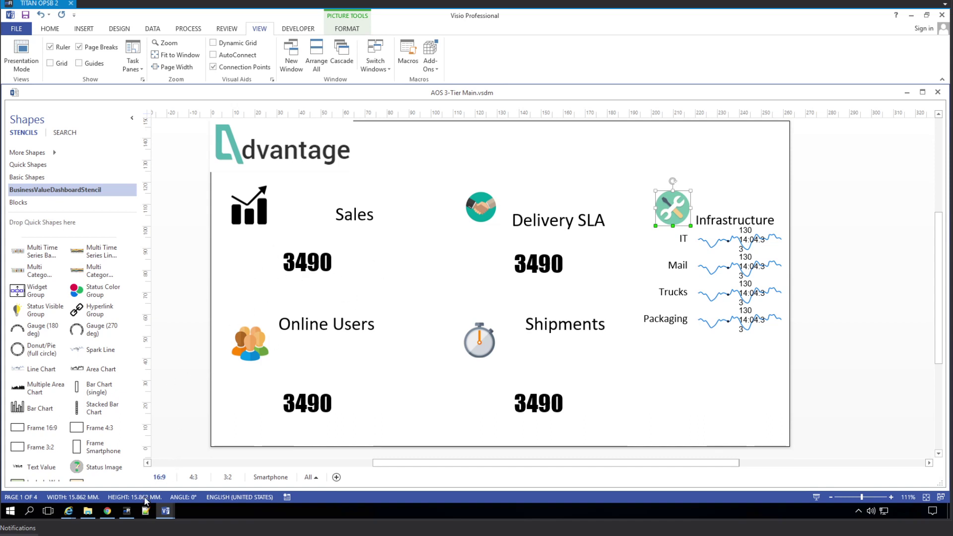
pyautogui.moveTo(168, 513)
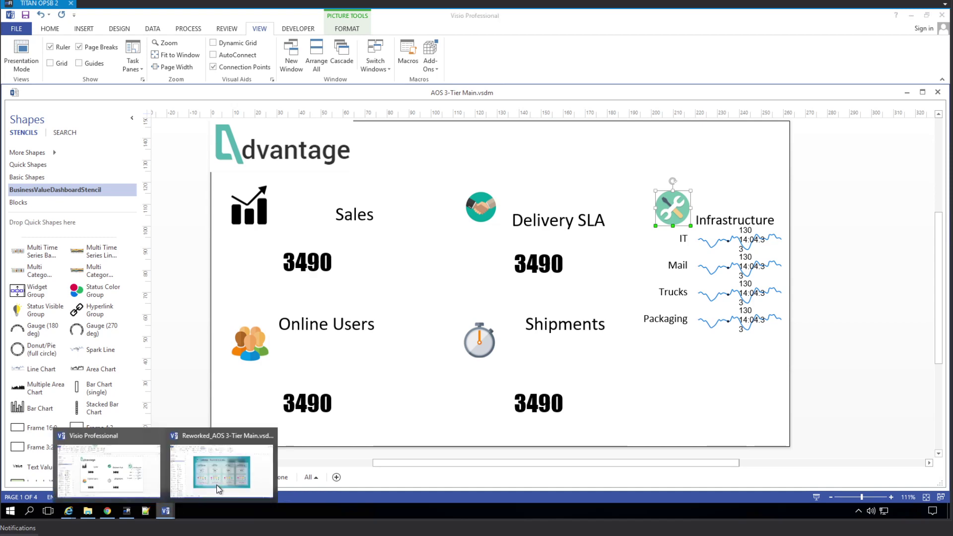
pyautogui.click(219, 491)
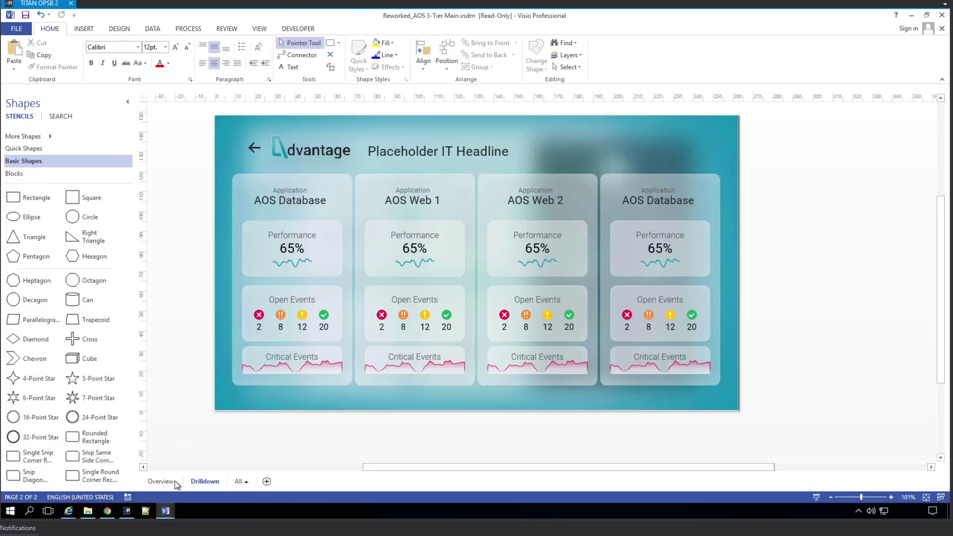
pyautogui.click(164, 481)
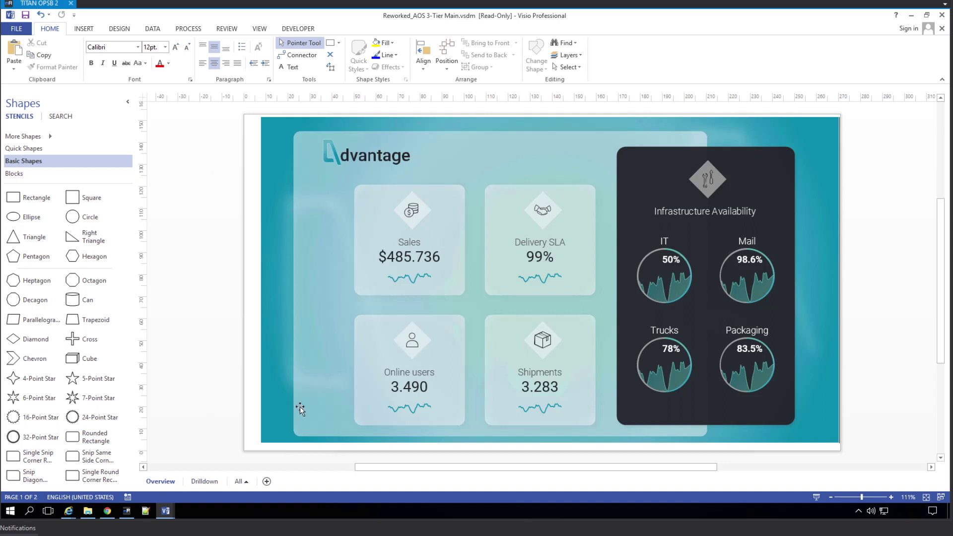
pyautogui.click(204, 481)
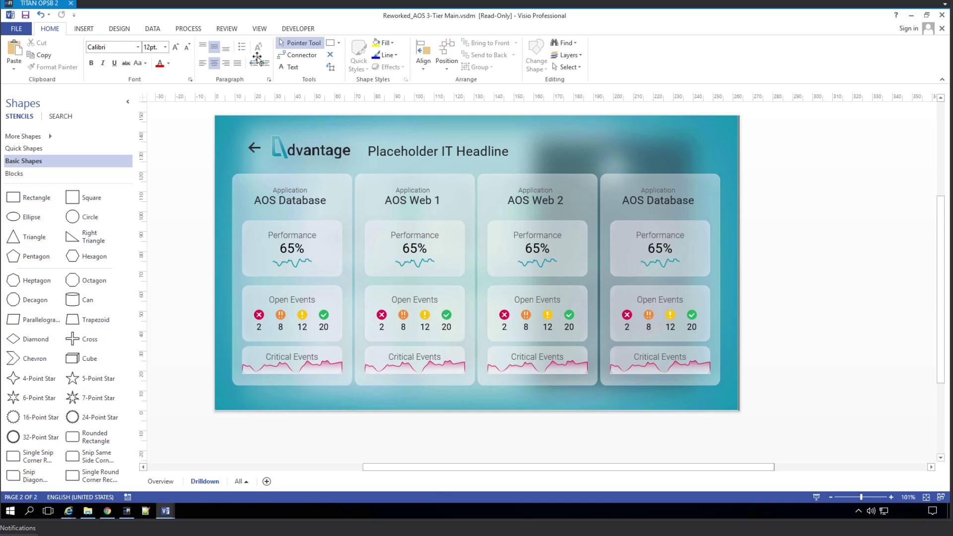
# Open master template.vsdm from the BVD stuff folder
pyautogui.click(20, 29)
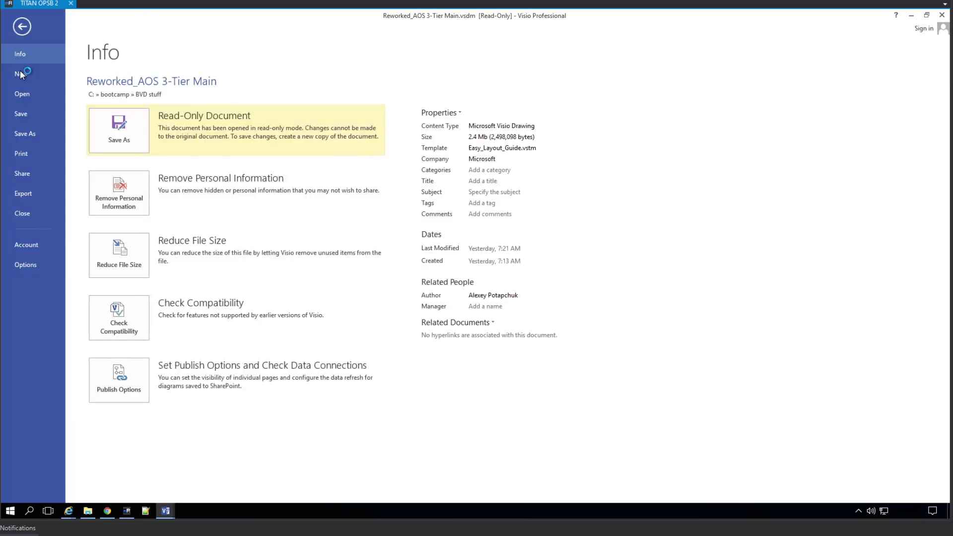
pyautogui.click(22, 27)
pyautogui.click(88, 512)
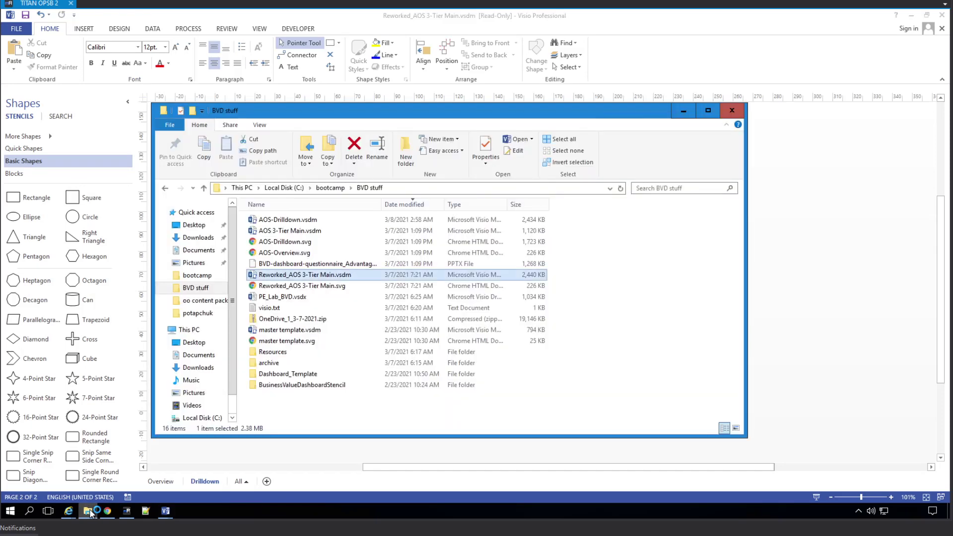
pyautogui.doubleClick(297, 331)
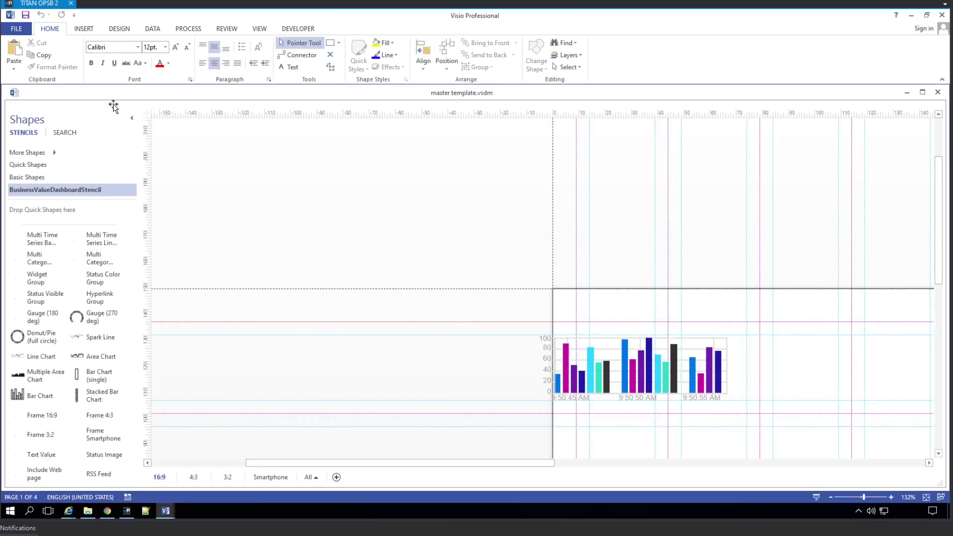
# Save the template as a macro-enabled drawing named "AOS mobile view" in the BVD stuff folder
pyautogui.click(15, 29)
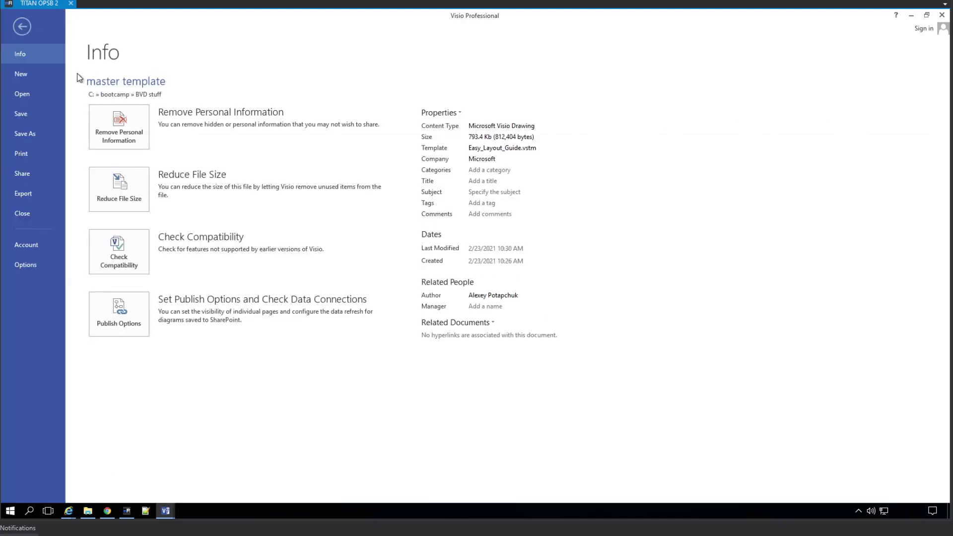
pyautogui.click(41, 136)
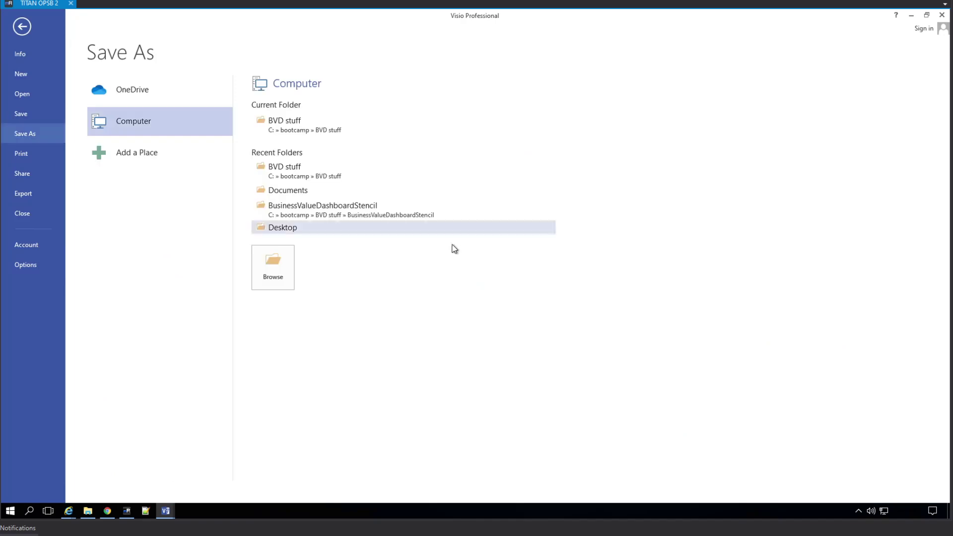
pyautogui.click(321, 132)
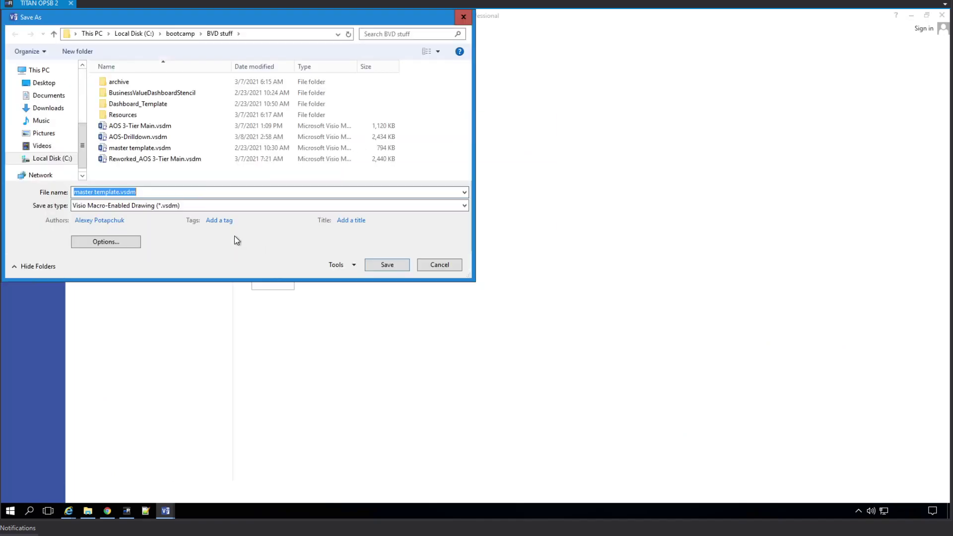
pyautogui.write('AOS')
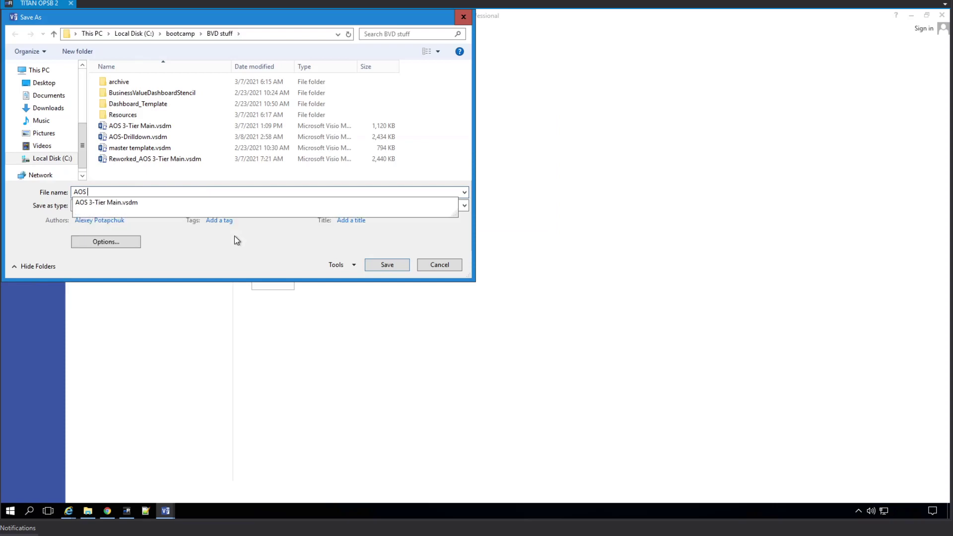
pyautogui.write(' mobile')
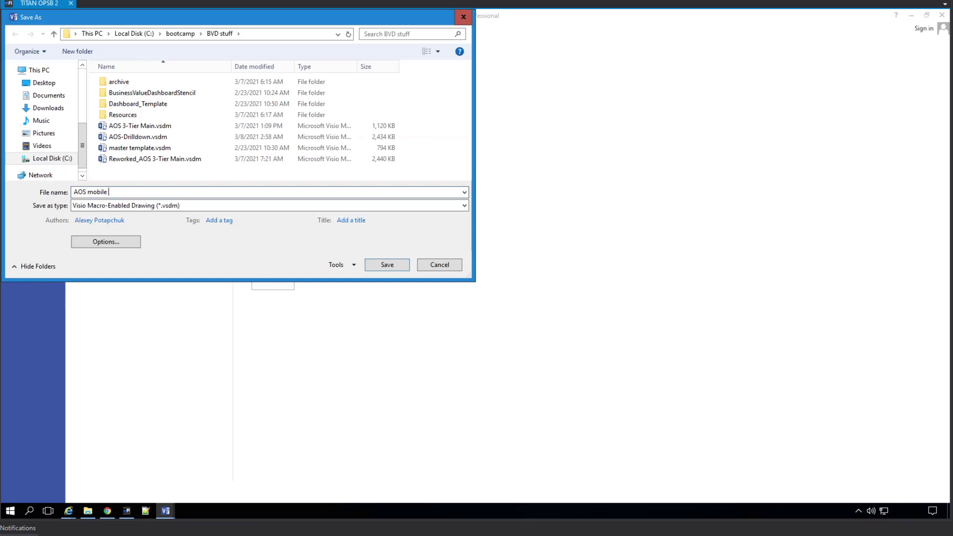
pyautogui.write(' view')
pyautogui.click(381, 266)
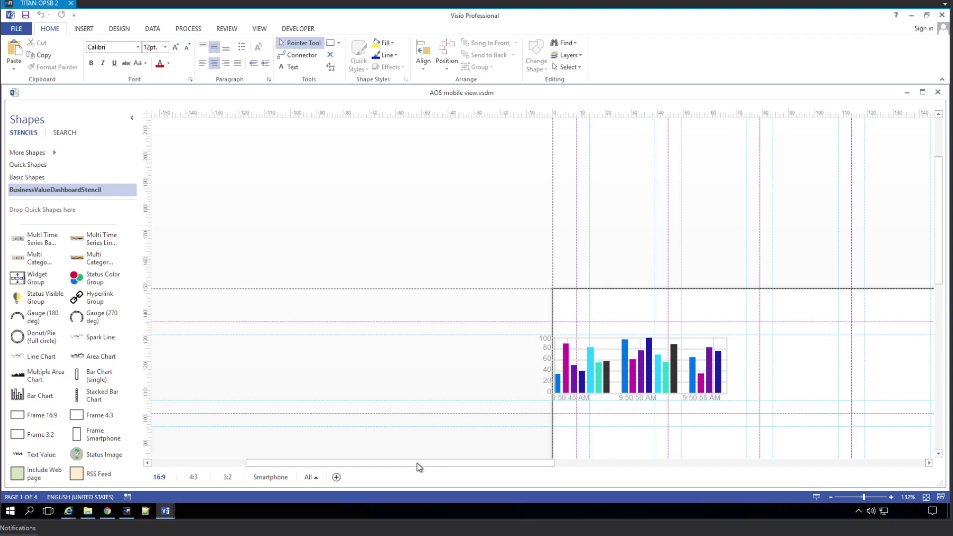
# Switch to the Smartphone page of the new drawing and zoom out to 106% to fit the whole page
pyautogui.moveTo(417, 464); pyautogui.dragTo(511, 469)
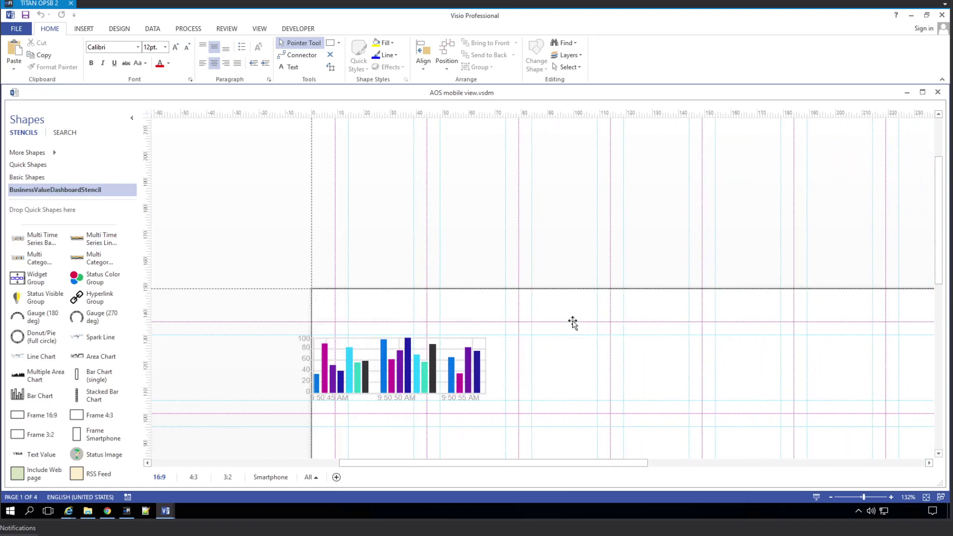
pyautogui.scroll(-1, 571, 321)
pyautogui.scroll(-1, 565, 311)
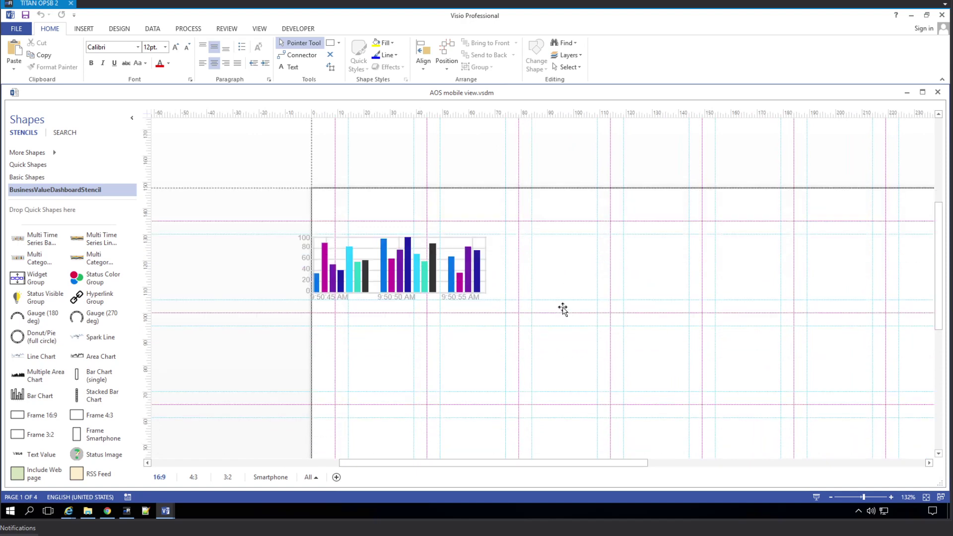
pyautogui.scroll(-1, 562, 309)
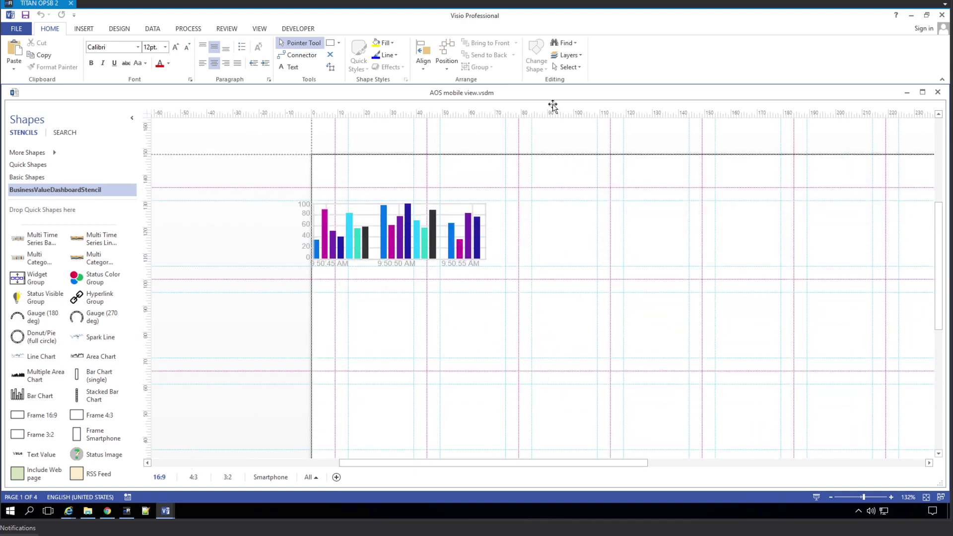
pyautogui.click(225, 479)
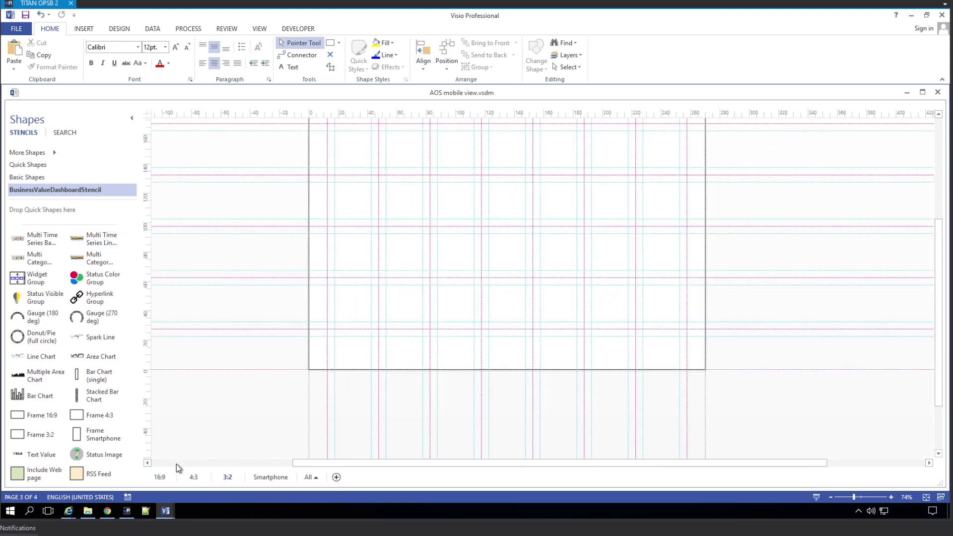
pyautogui.click(274, 477)
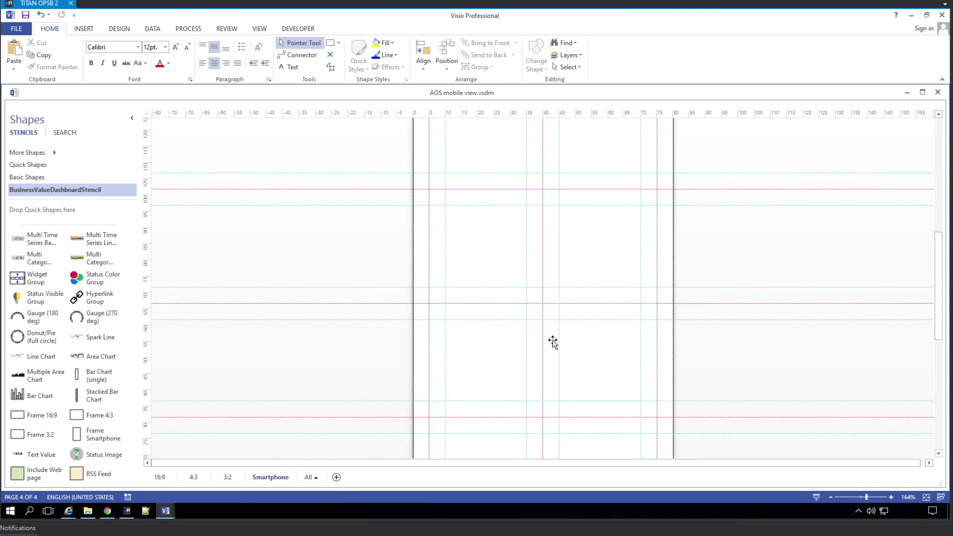
pyautogui.click(830, 497)
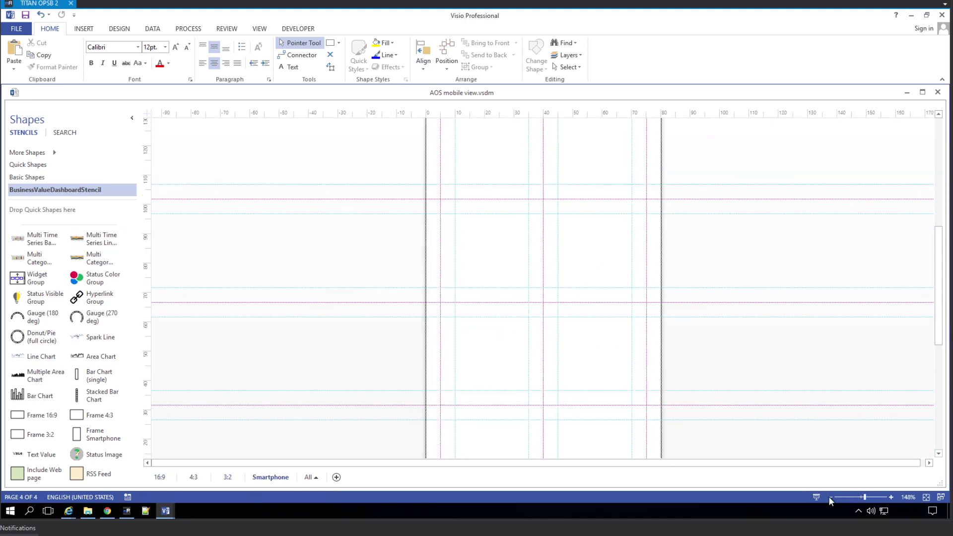
pyautogui.click(831, 497)
pyautogui.click(831, 497)
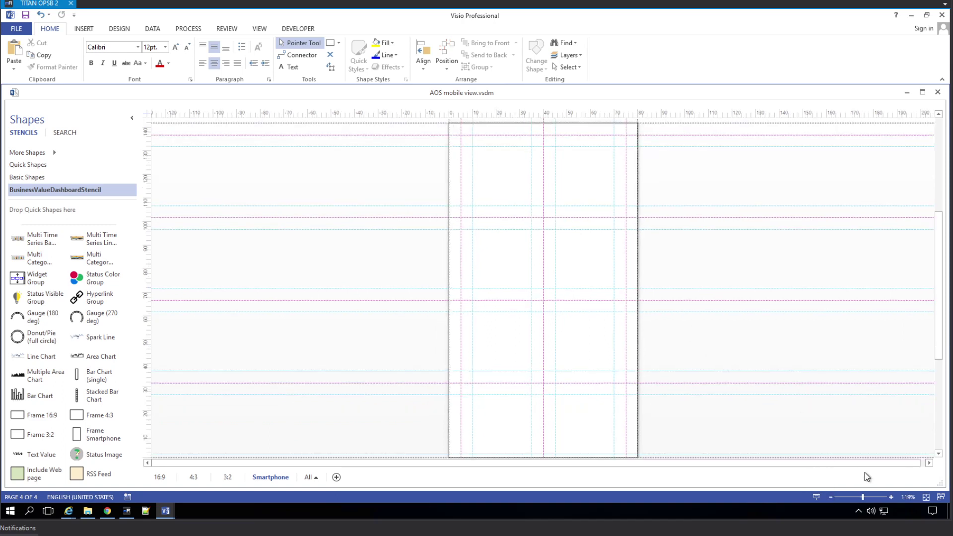
pyautogui.click(831, 497)
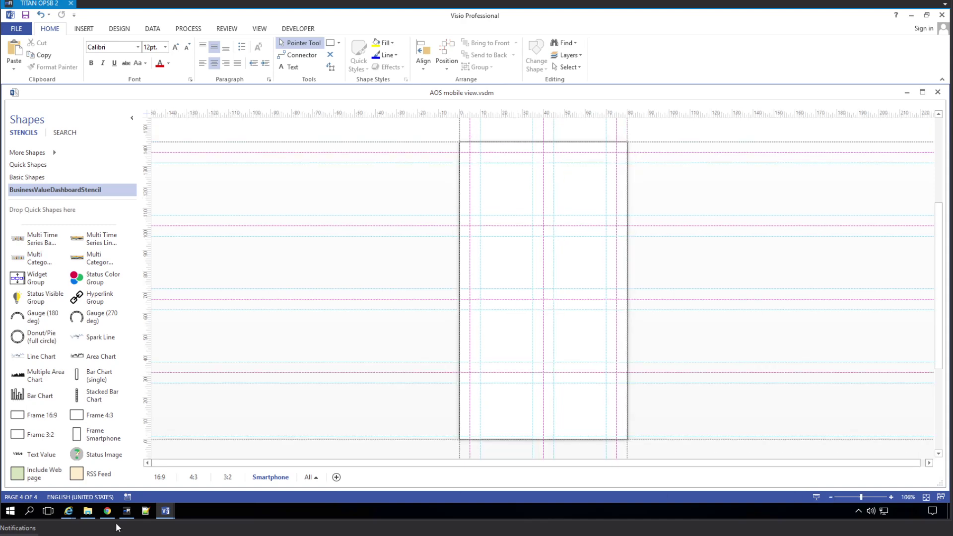
# Copy the first AOS Database card, back arrow, Advantage logo and background from the reworked Drilldown page onto the Smartphone page
pyautogui.click(168, 515)
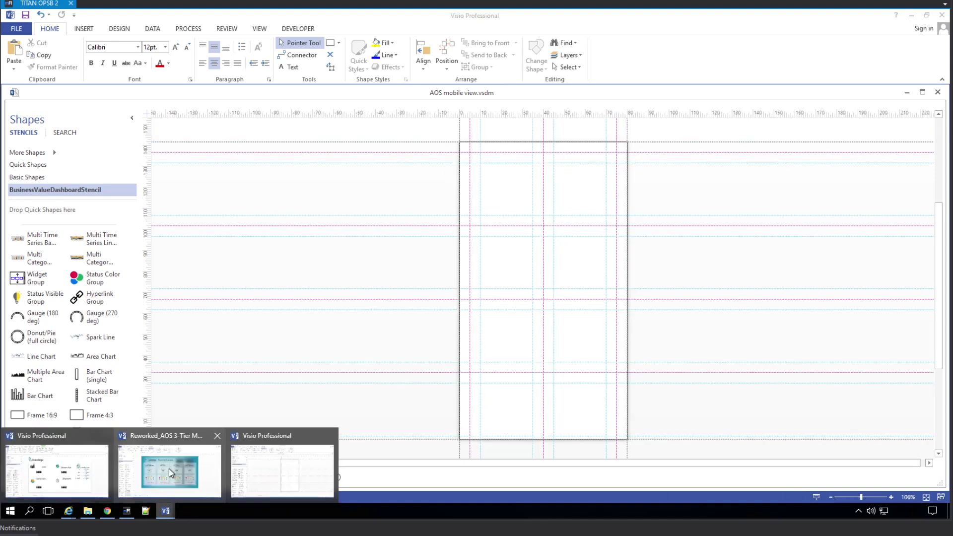
pyautogui.click(168, 468)
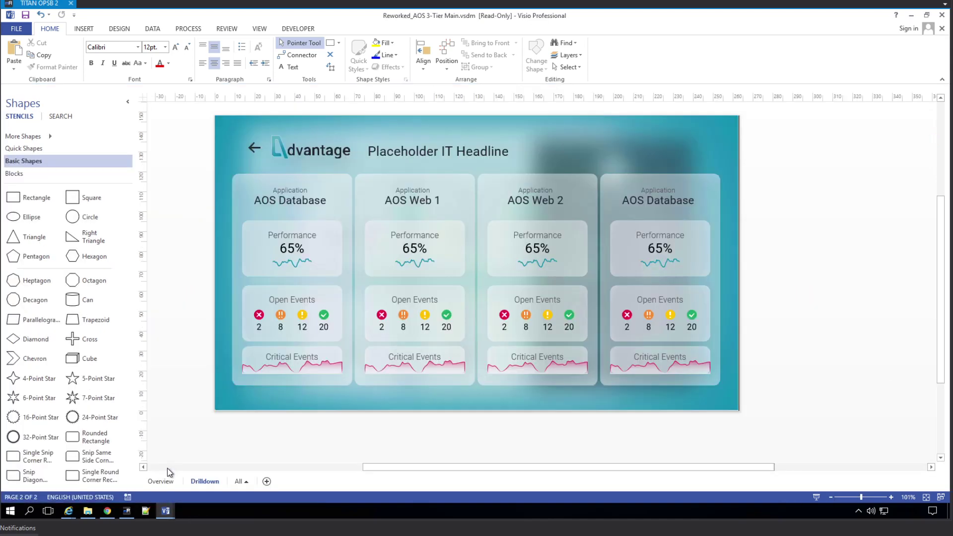
pyautogui.click(319, 179)
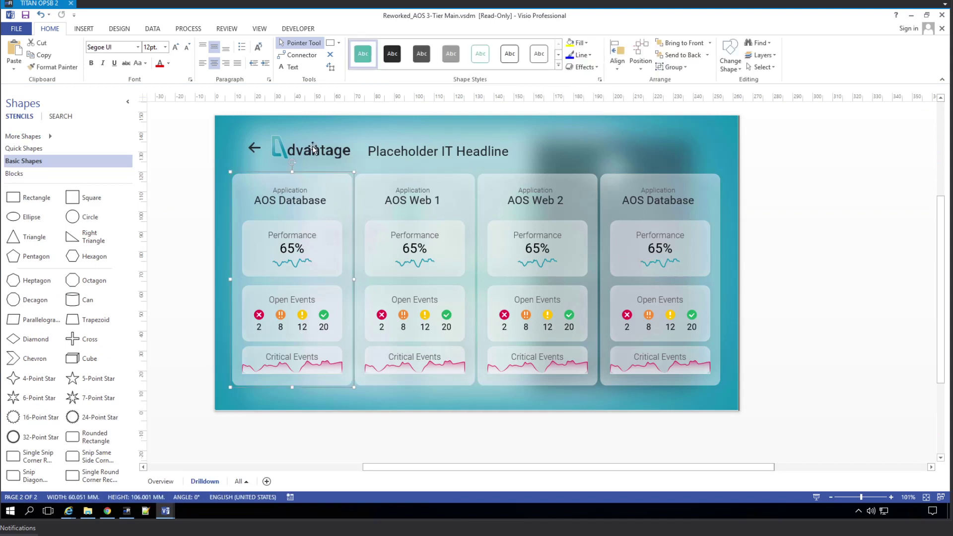
pyautogui.click(314, 127)
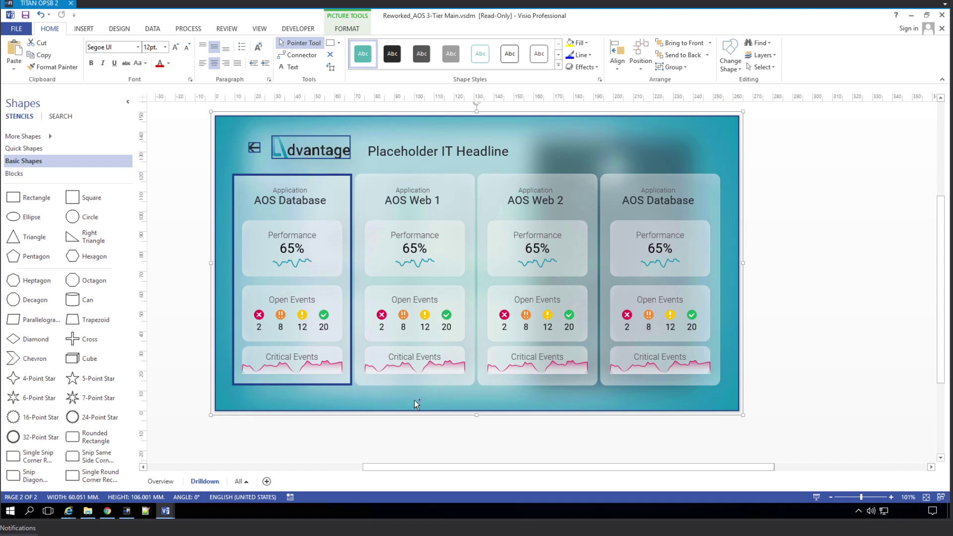
pyautogui.click(168, 510)
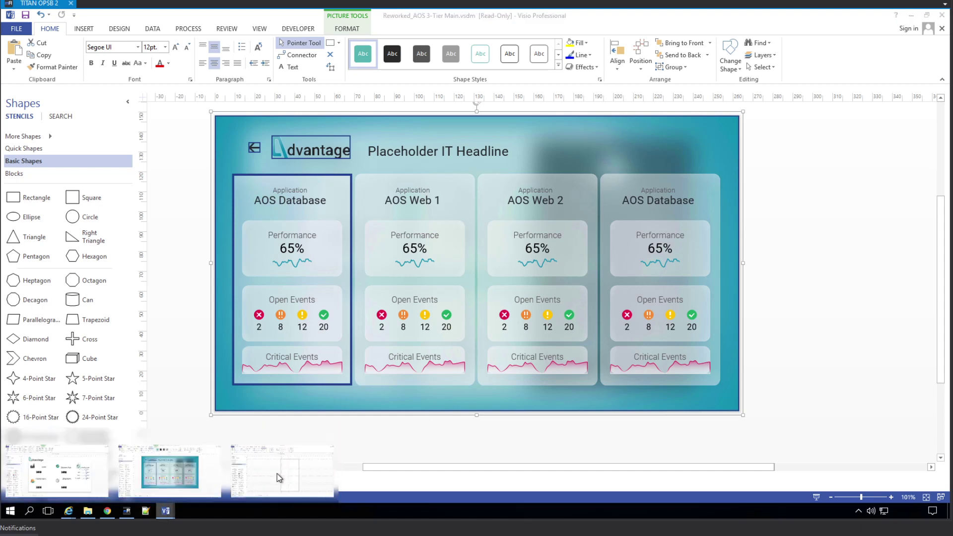
pyautogui.click(277, 474)
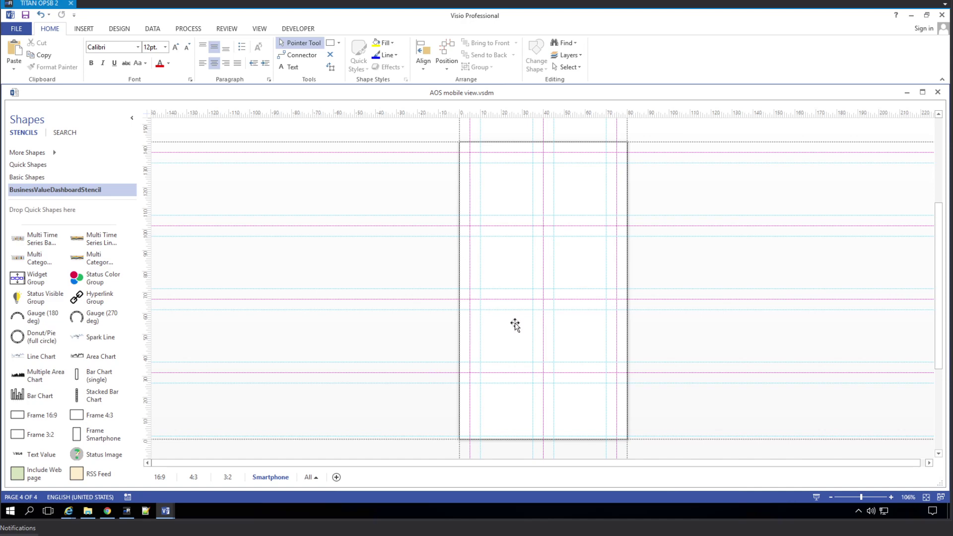
pyautogui.hotkey('ctrl', 'v')
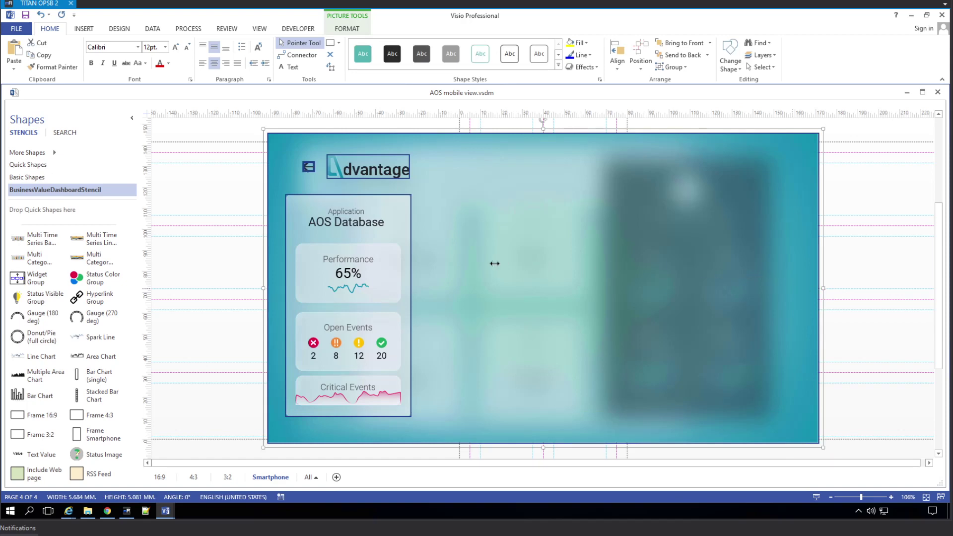
# Undo the narrowing of the whole pasted selection and narrow only the background picture to about 84 mm wide
pyautogui.moveTo(444, 262); pyautogui.dragTo(436, 259)
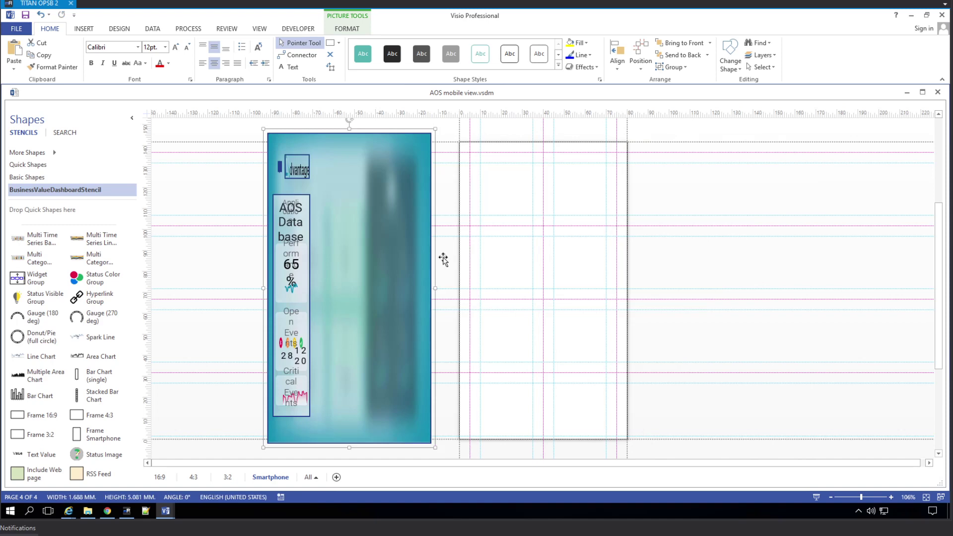
pyautogui.hotkey('ctrl', 'z')
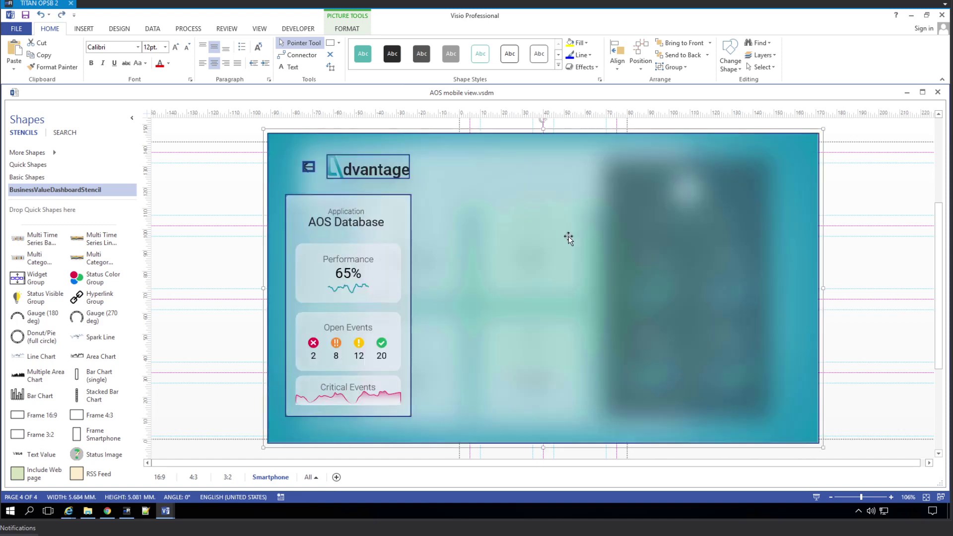
pyautogui.click(826, 173)
pyautogui.click(763, 208)
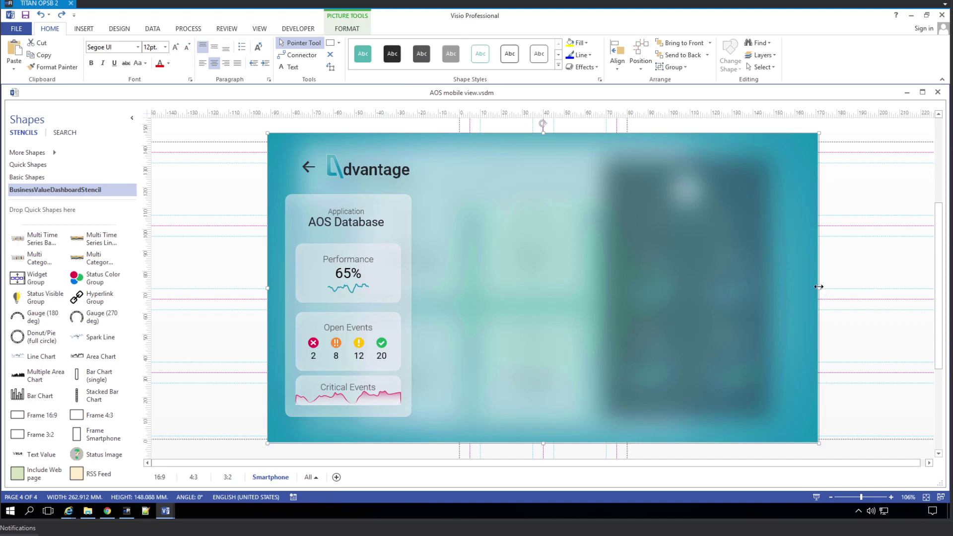
pyautogui.moveTo(458, 266); pyautogui.dragTo(443, 262)
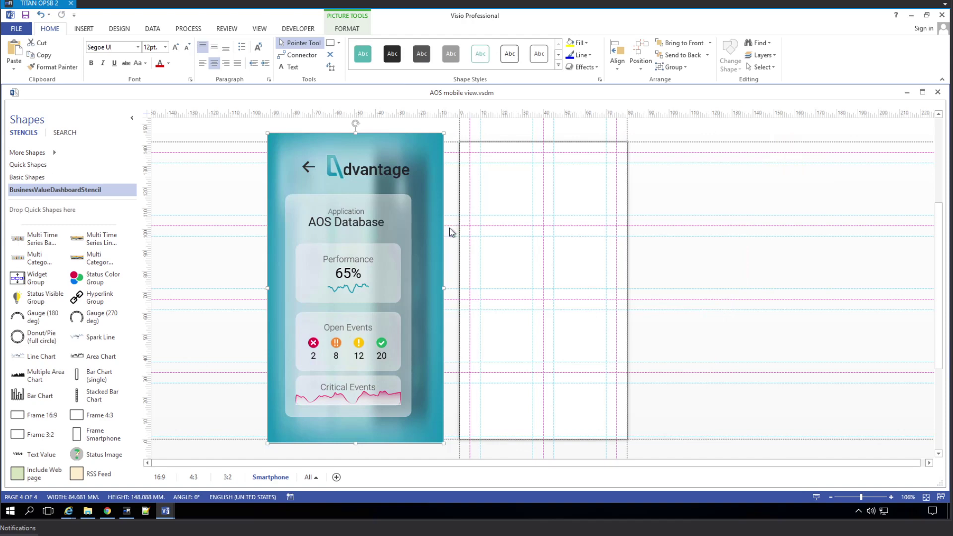
pyautogui.hotkey('ctrl', 'a')
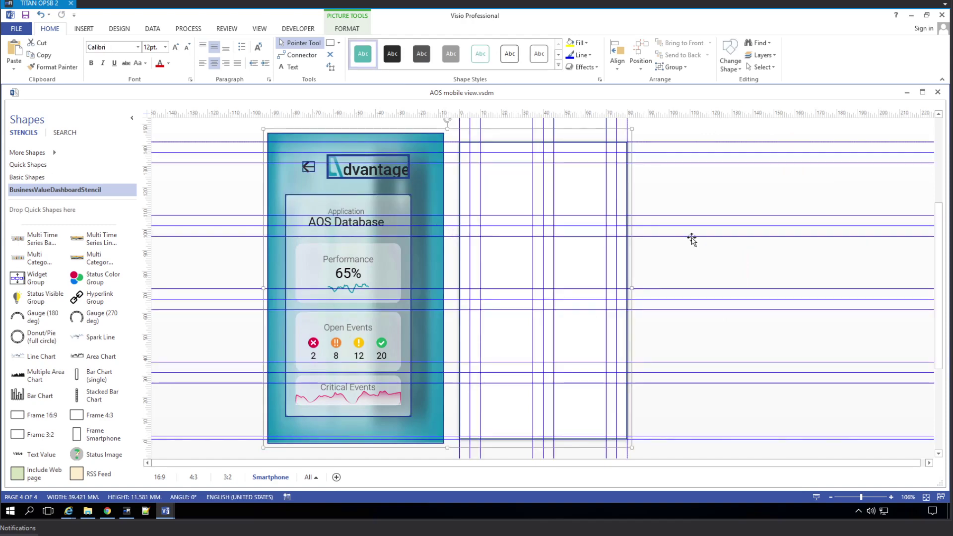
pyautogui.click(372, 209)
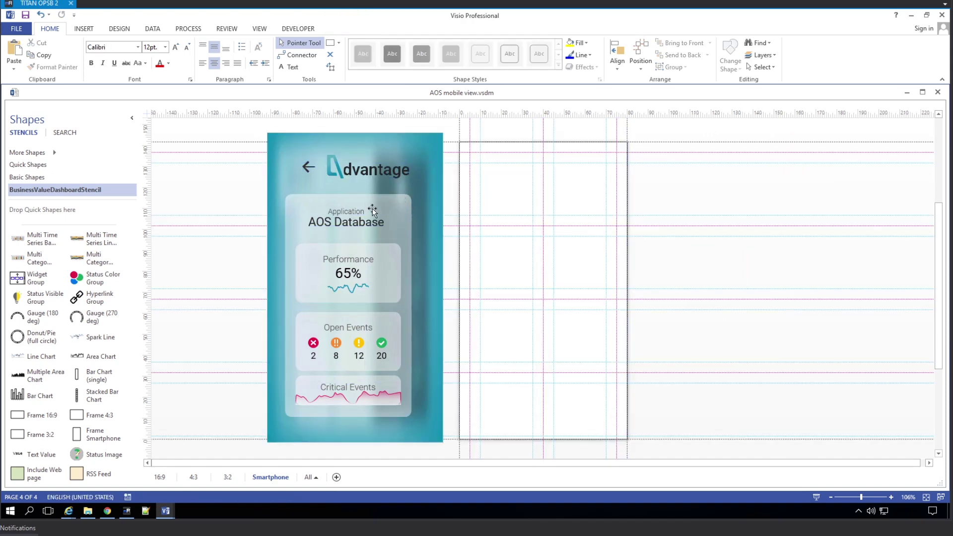
pyautogui.keyDown('shift'); pyautogui.click(377, 174); pyautogui.keyUp('shift')
pyautogui.click(410, 139)
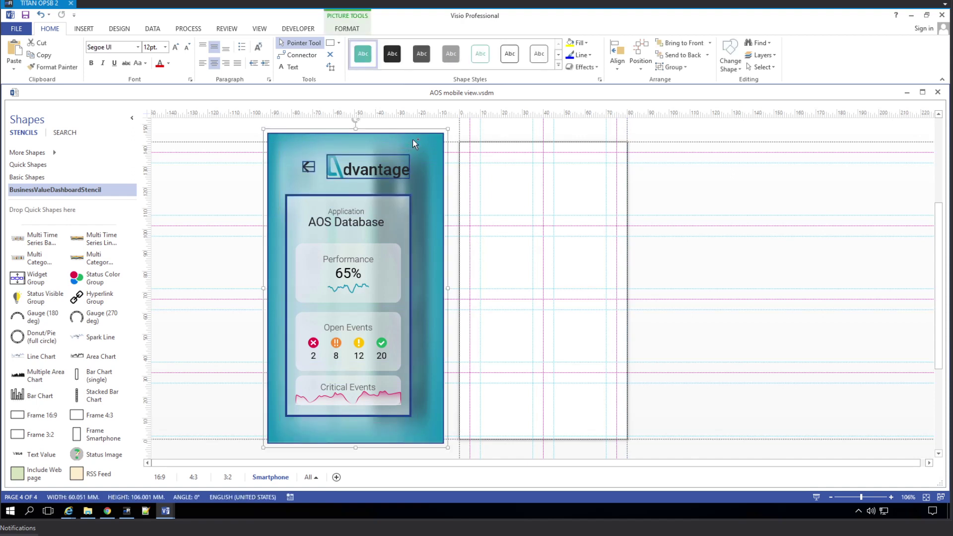
pyautogui.press('Escape')
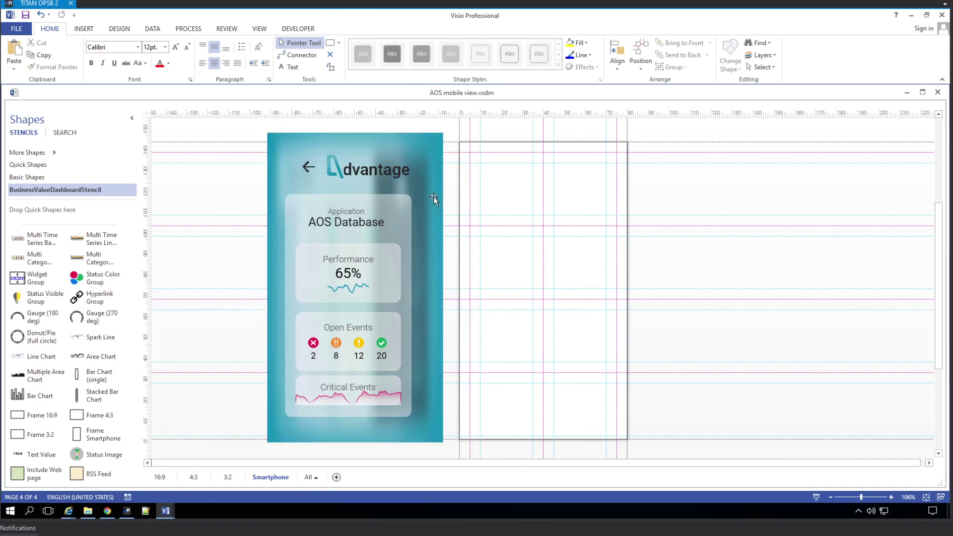
# Move the background picture onto the Smartphone page and align its upper-left corner with the page corner
pyautogui.moveTo(433, 196); pyautogui.dragTo(611, 181)
pyautogui.moveTo(599, 183); pyautogui.dragTo(593, 190)
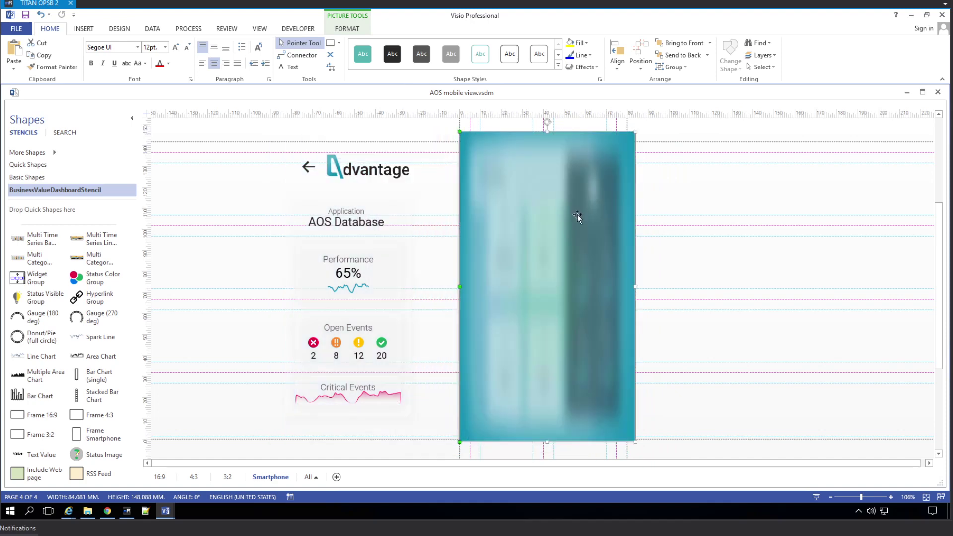
pyautogui.press('Down')
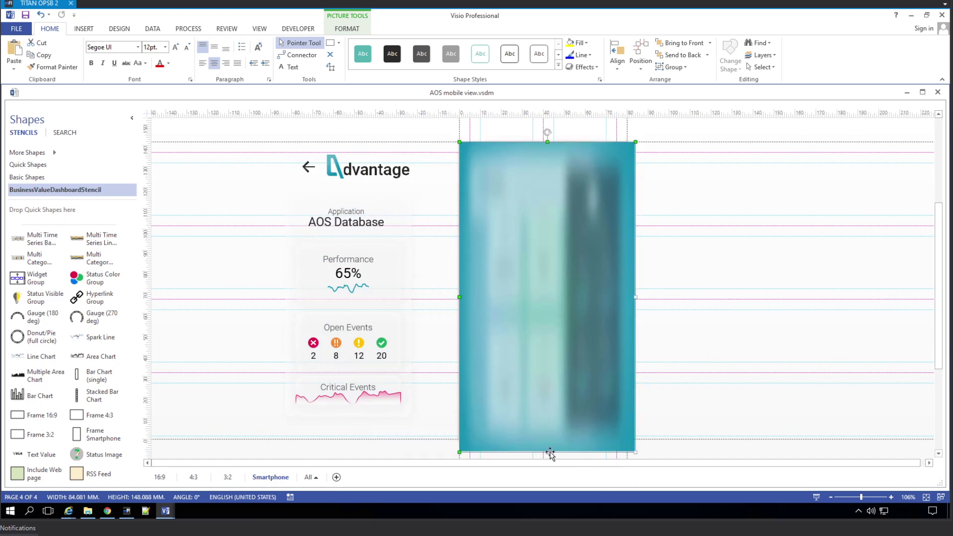
# Resize the background picture to fit the Smartphone page, about 80 mm wide and 141.7 mm high
pyautogui.moveTo(548, 440); pyautogui.dragTo(549, 434)
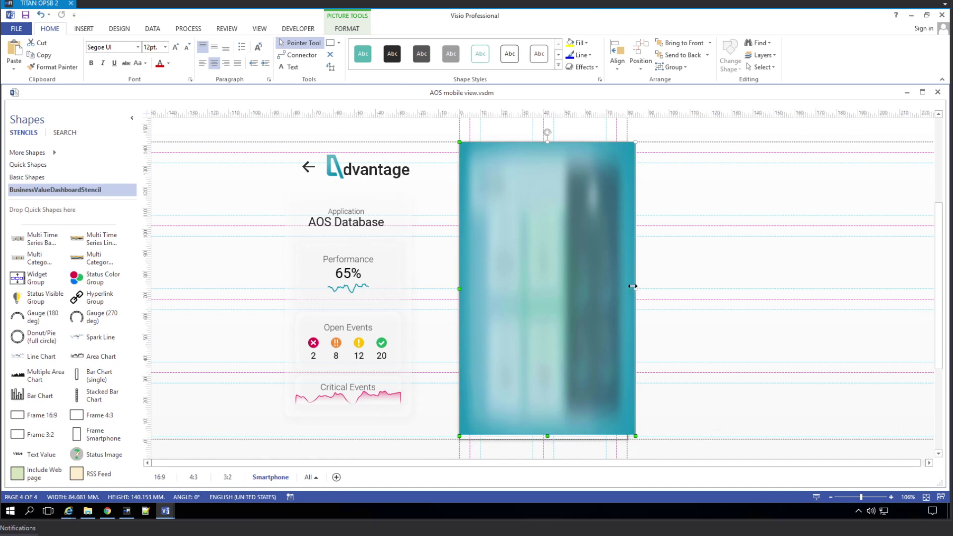
pyautogui.moveTo(628, 286); pyautogui.dragTo(627, 288)
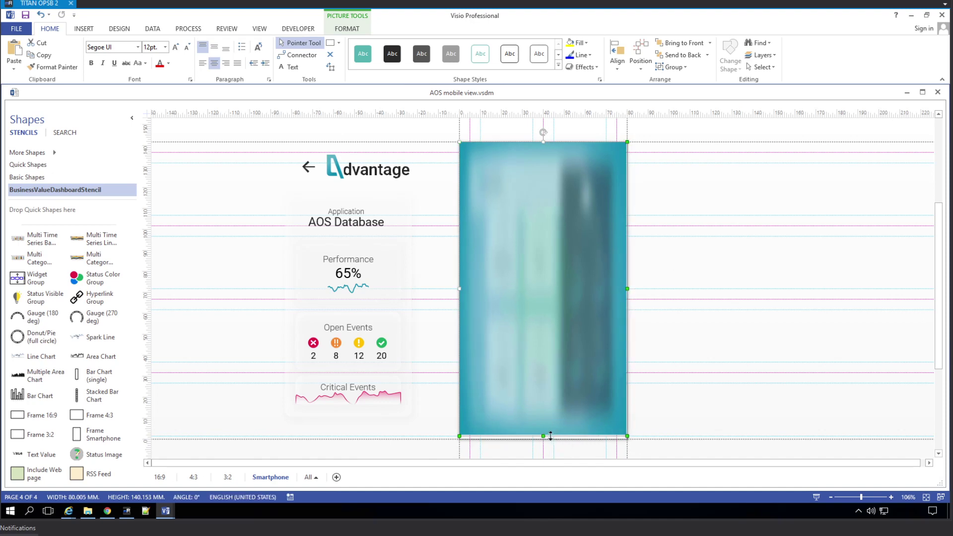
pyautogui.keyDown('ctrl'); pyautogui.scroll(3, 668, 343); pyautogui.keyUp('ctrl')
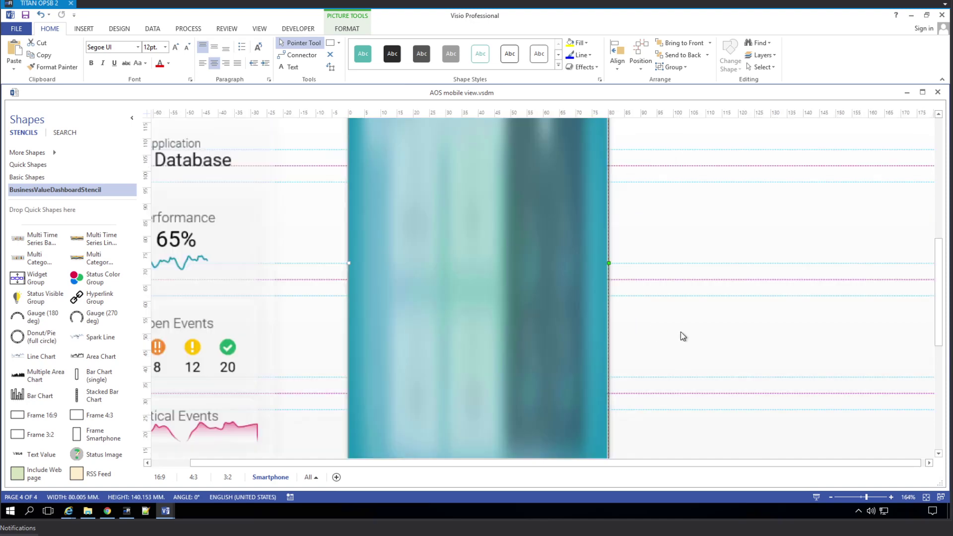
pyautogui.scroll(-1, 657, 344)
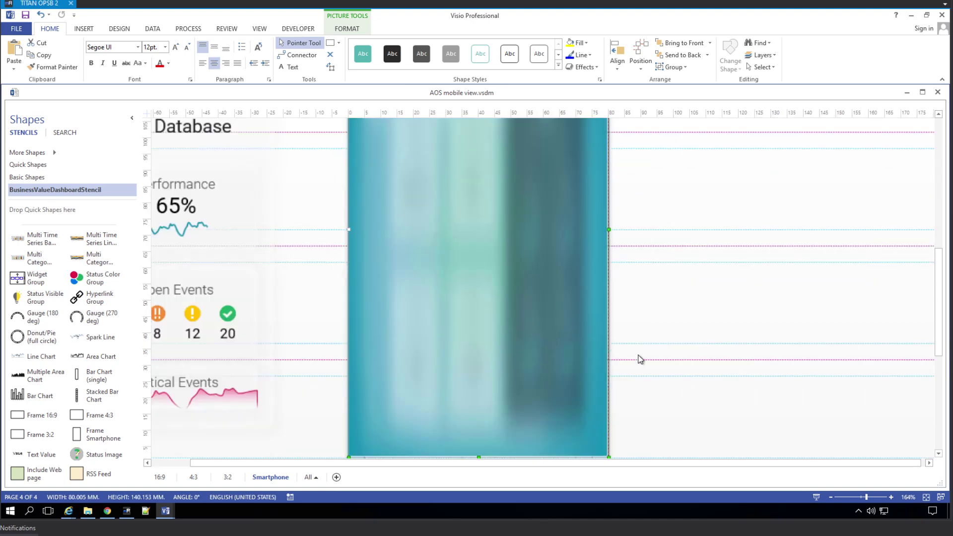
pyautogui.scroll(-2, 937, 314)
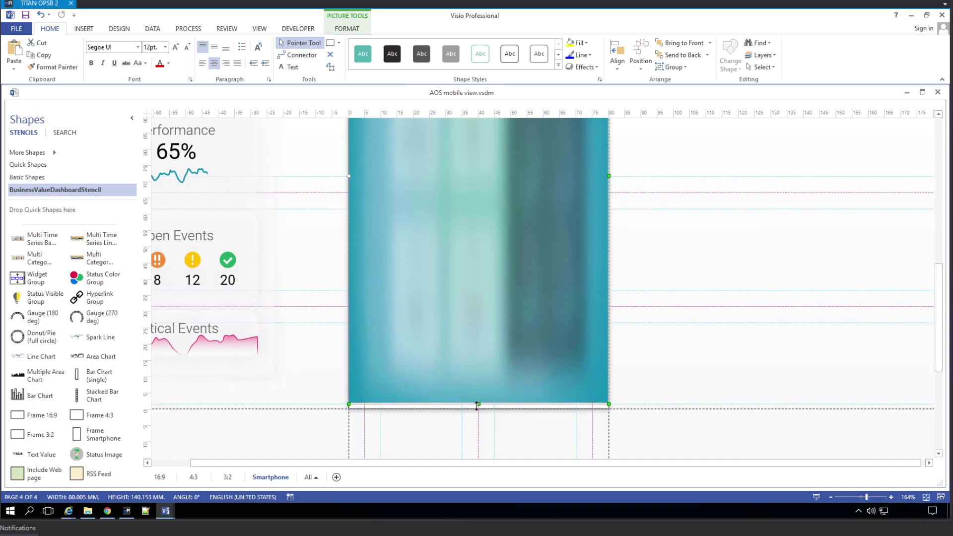
pyautogui.moveTo(477, 406); pyautogui.dragTo(478, 408)
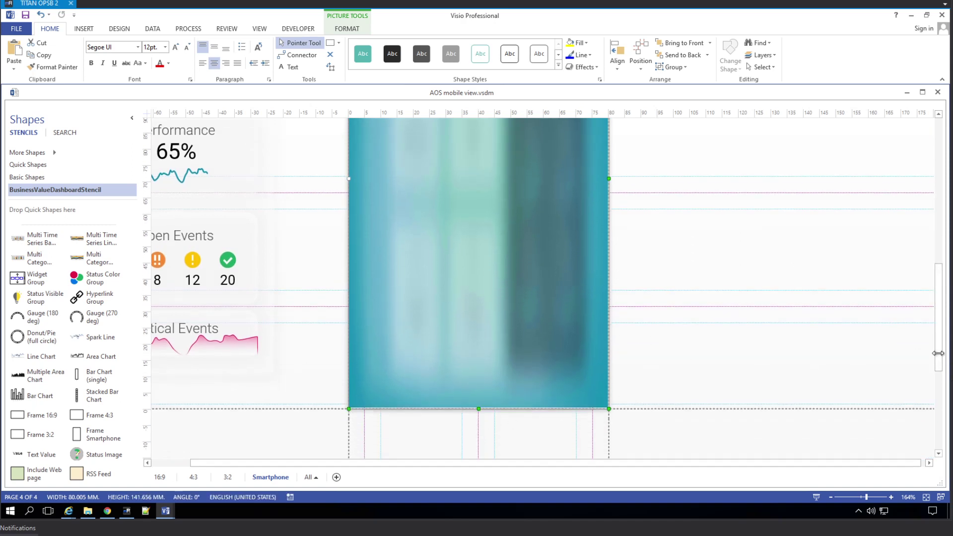
# Move the back arrow and Advantage logo onto the upper part of the background and centre the AOS Database card below them
pyautogui.scroll(3, 937, 334)
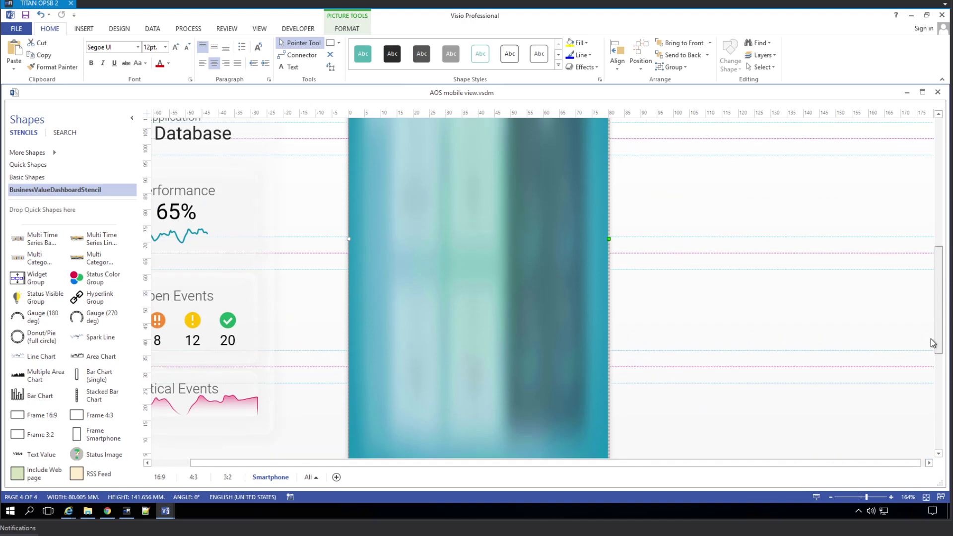
pyautogui.click(832, 497)
pyautogui.click(832, 497)
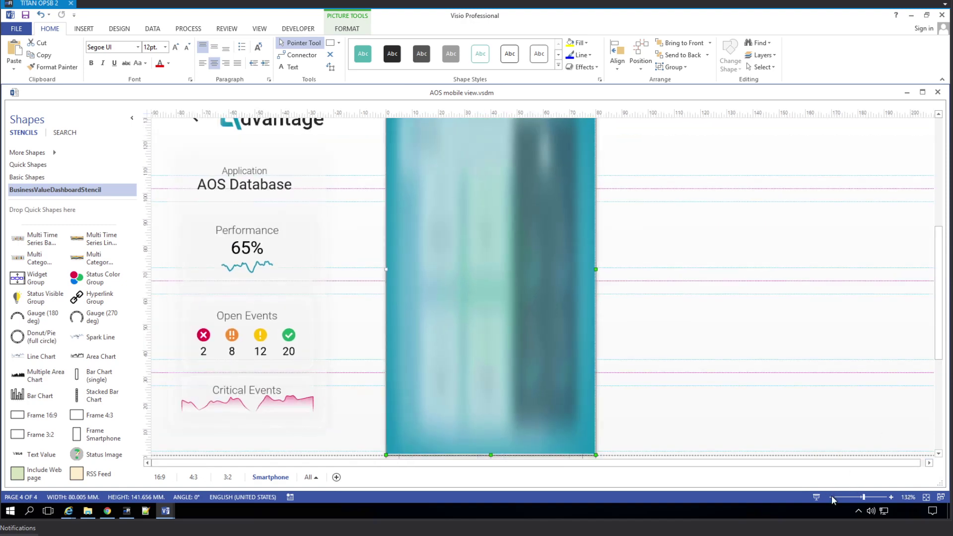
pyautogui.click(832, 497)
pyautogui.click(832, 497)
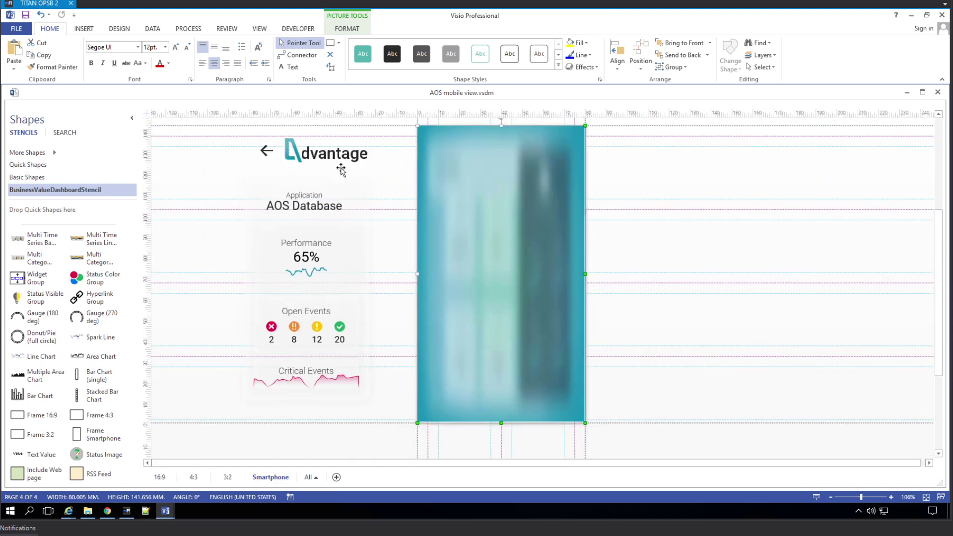
pyautogui.click(318, 157)
pyautogui.keyDown('shift'); pyautogui.click(265, 151); pyautogui.keyUp('shift')
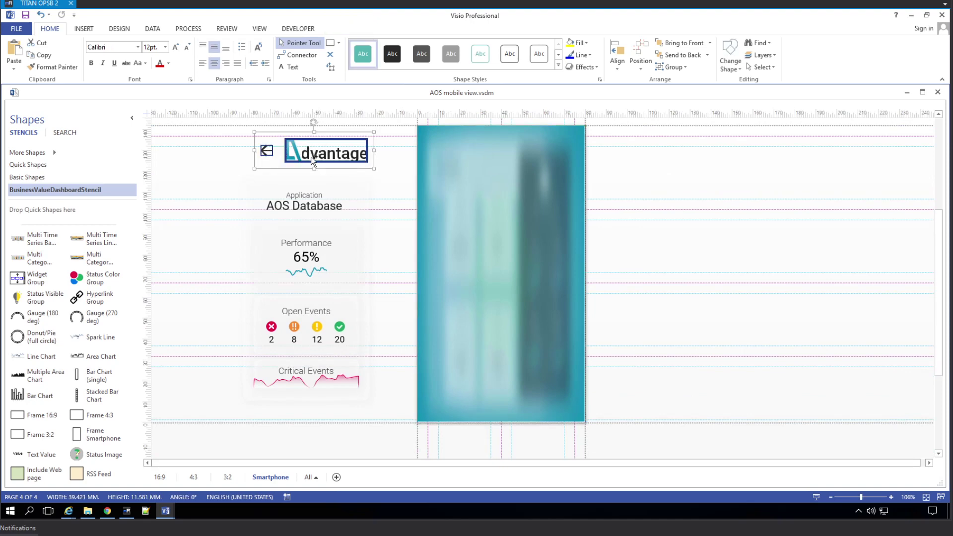
pyautogui.moveTo(330, 155); pyautogui.dragTo(517, 154)
pyautogui.click(323, 196)
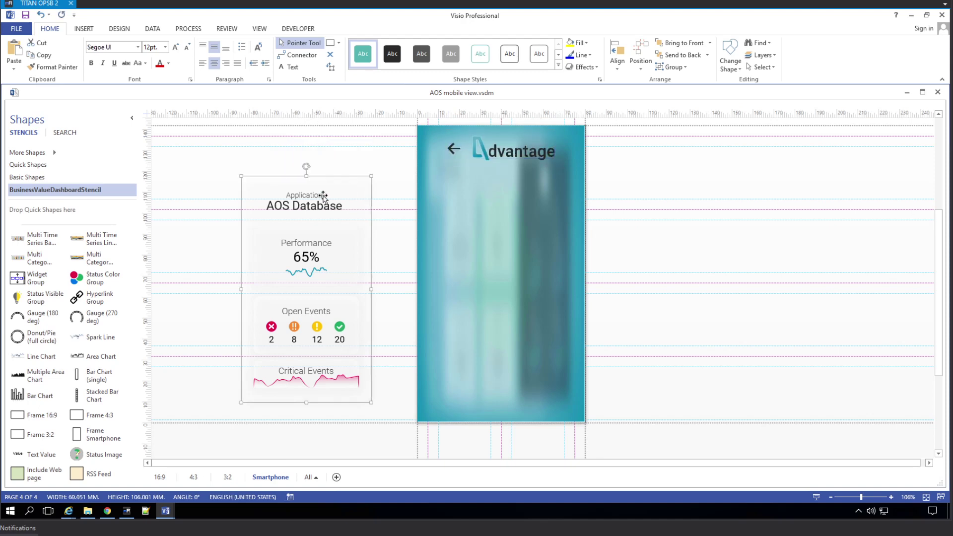
pyautogui.moveTo(323, 196); pyautogui.dragTo(532, 190)
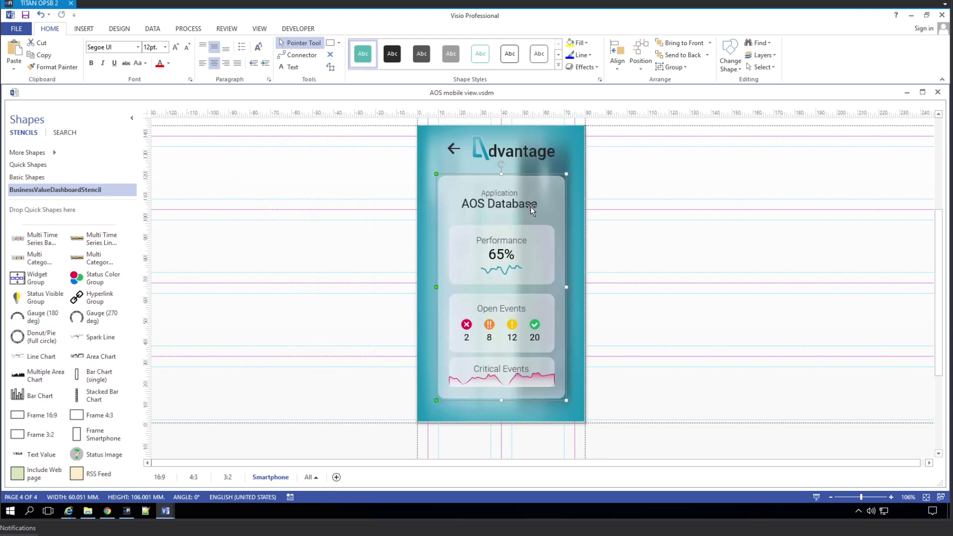
# Change the card's "Application" label to "Server Name"
pyautogui.click(499, 194)
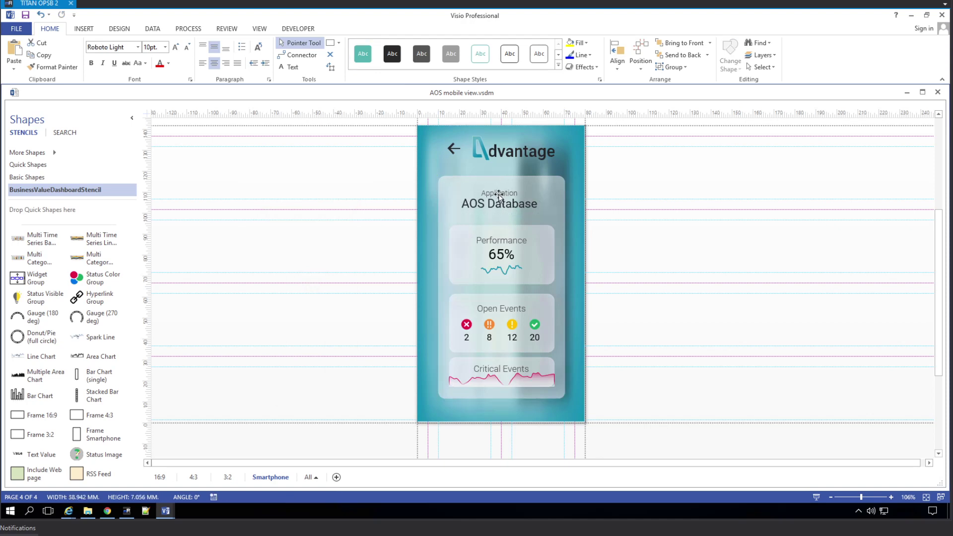
pyautogui.doubleClick(499, 194)
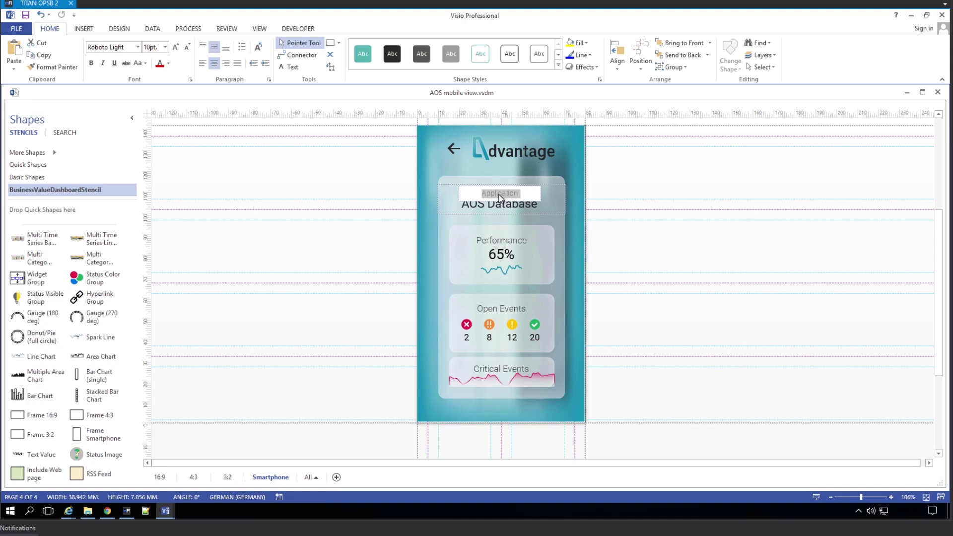
pyautogui.write('Server')
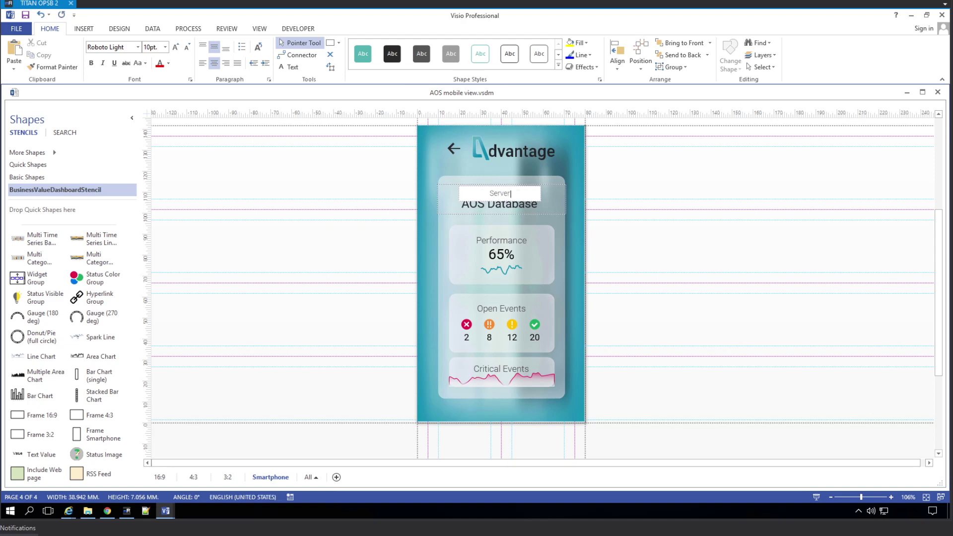
pyautogui.write(' Name')
pyautogui.click(586, 229)
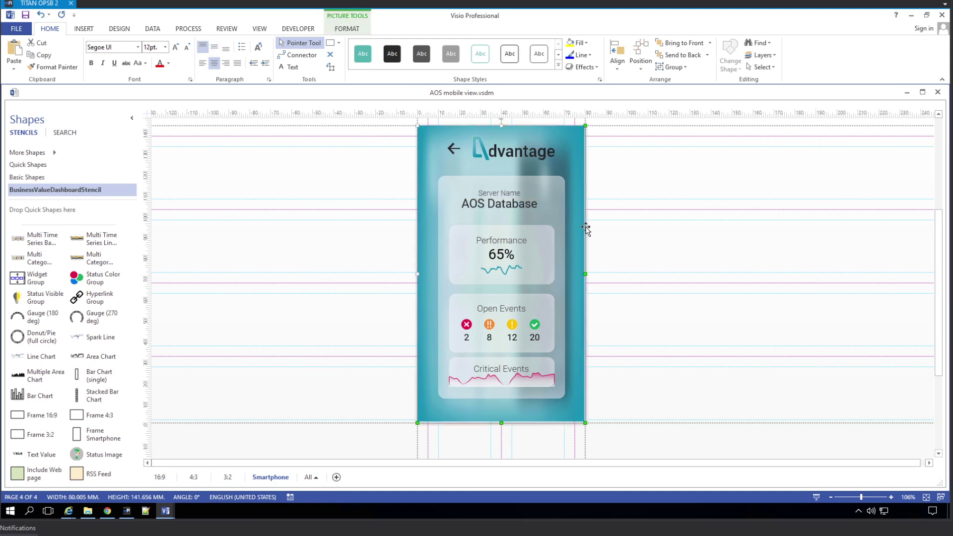
# Select the AOS Database text inside the card and show its format settings and shape data
pyautogui.click(510, 205)
pyautogui.click(510, 205)
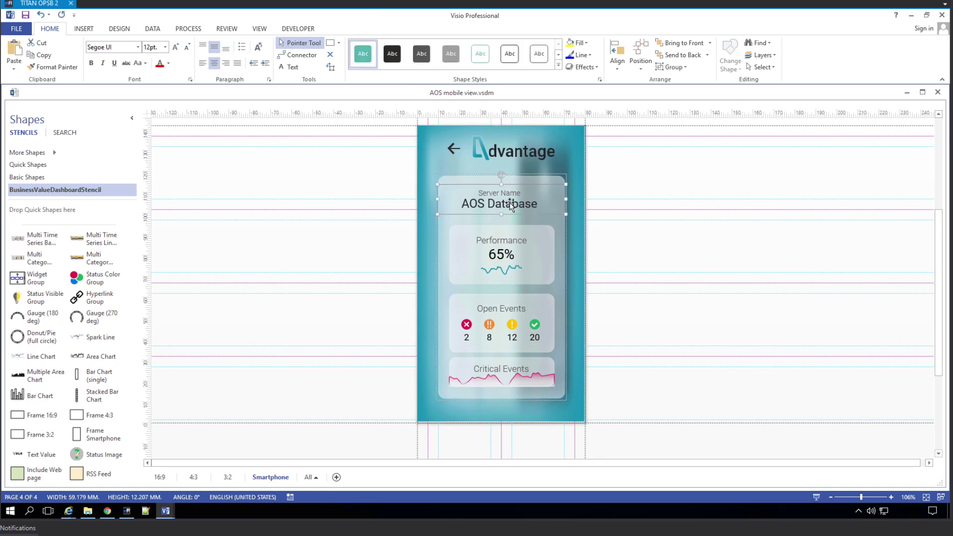
pyautogui.click(510, 205)
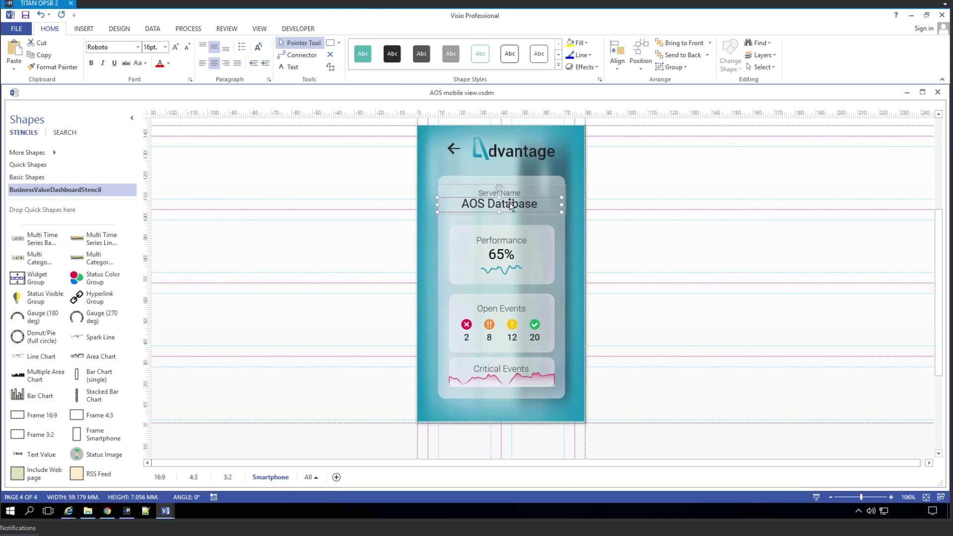
pyautogui.rightClick(511, 206)
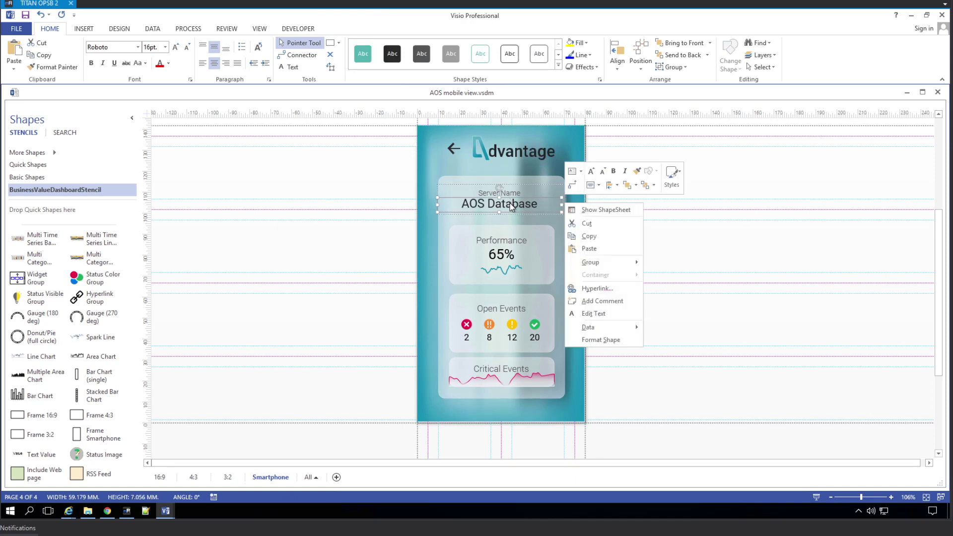
pyautogui.click(599, 342)
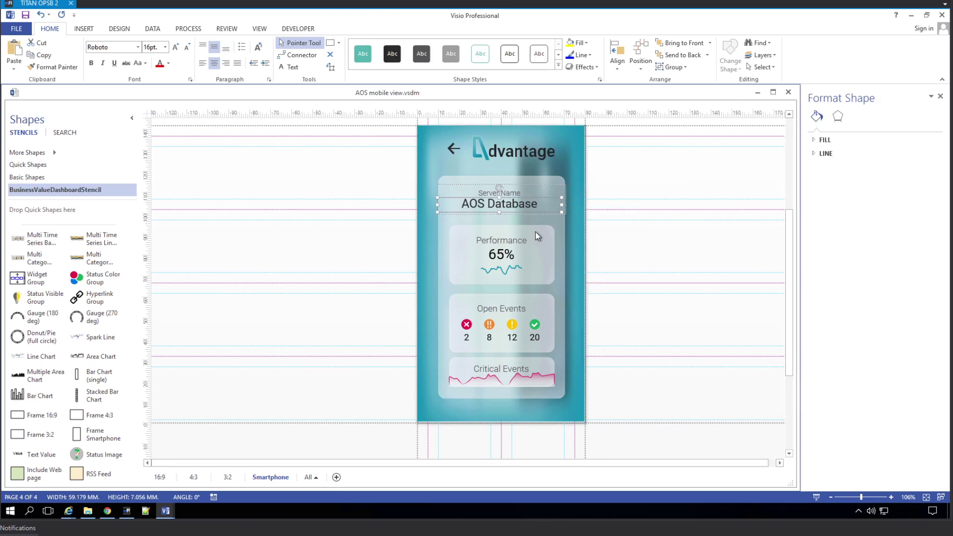
pyautogui.rightClick(448, 204)
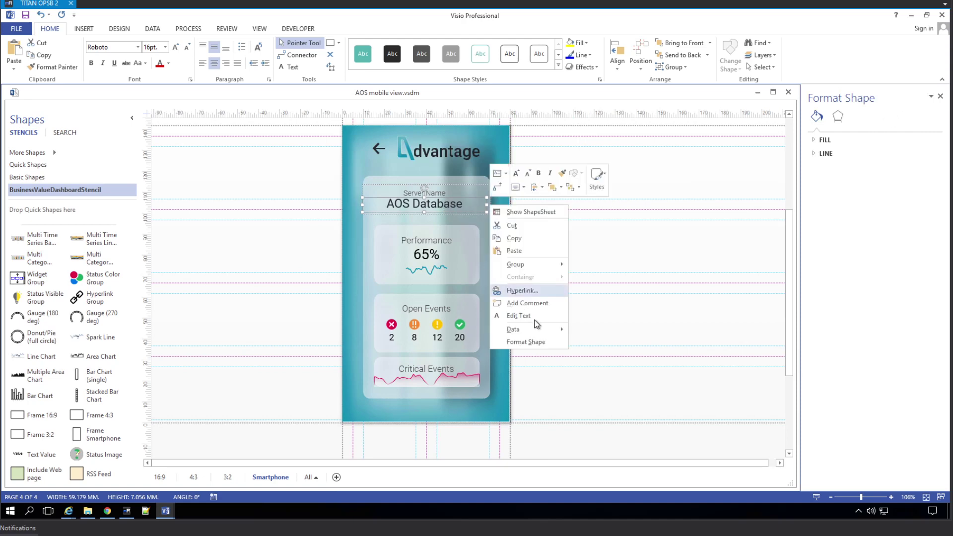
pyautogui.moveTo(528, 330)
pyautogui.click(587, 330)
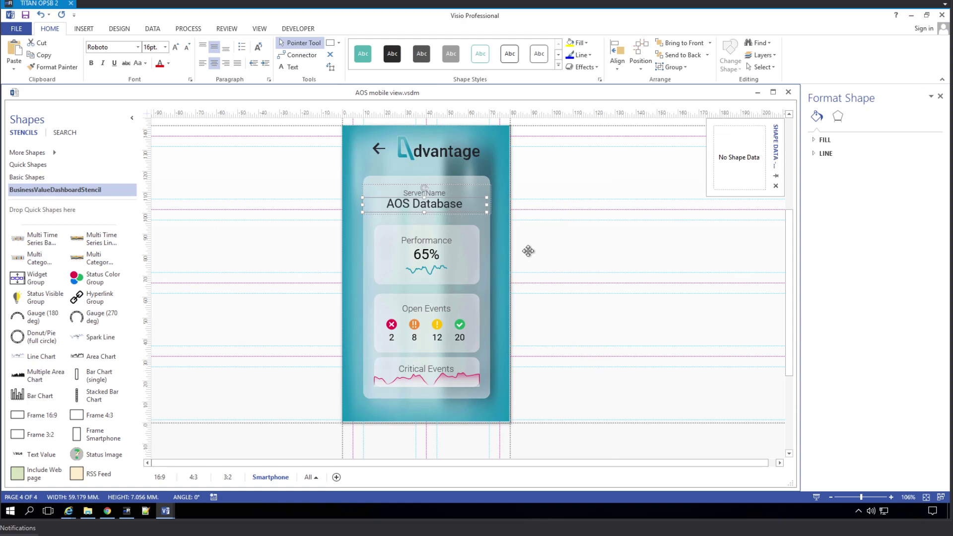
# Examine the ShapeSheet of the AOS Database text, close it and return to the drawing
pyautogui.rightClick(448, 205)
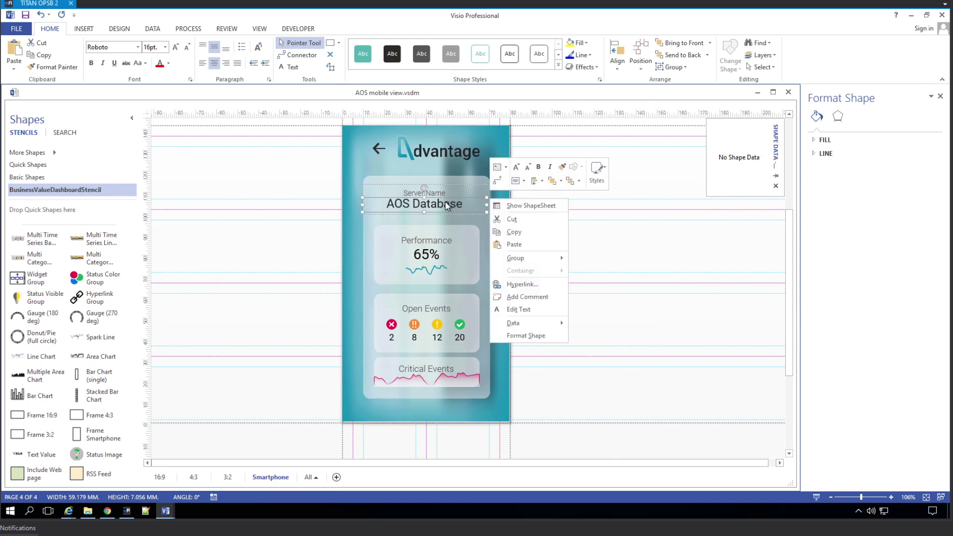
pyautogui.moveTo(541, 328)
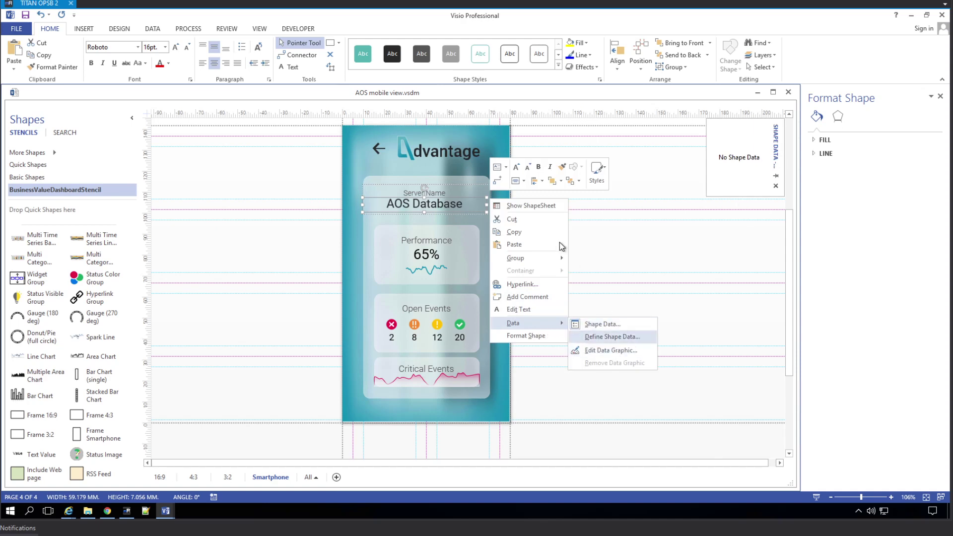
pyautogui.click(537, 204)
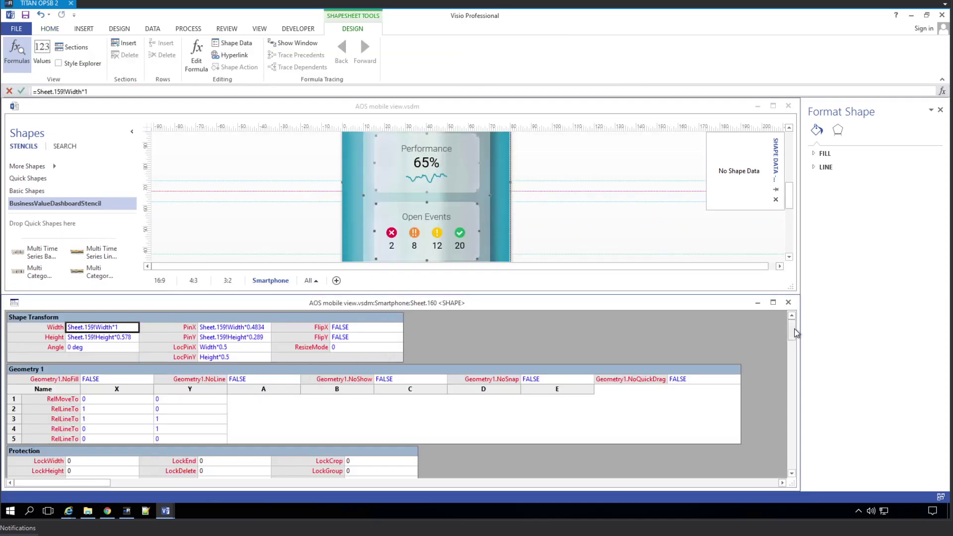
pyautogui.moveTo(794, 335); pyautogui.dragTo(803, 422)
pyautogui.click(788, 302)
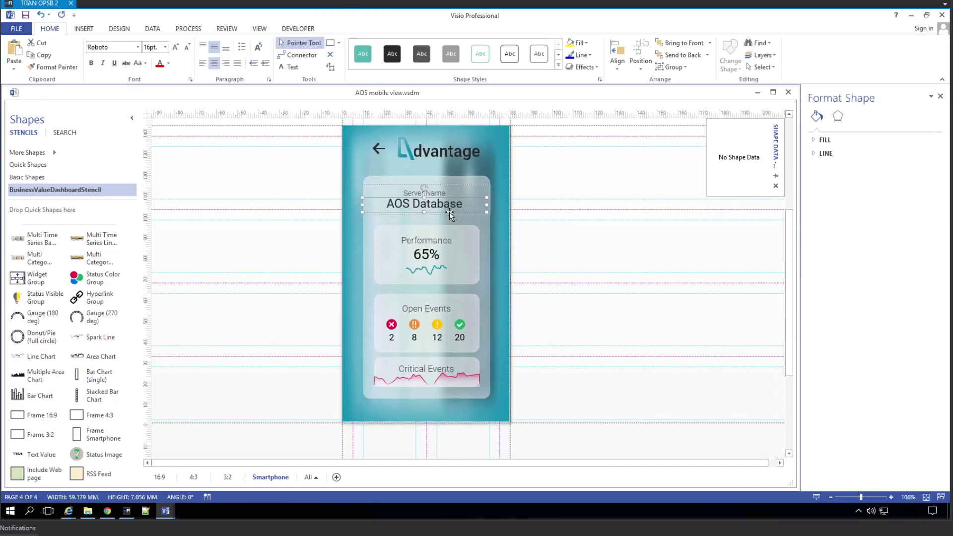
pyautogui.click(449, 212)
pyautogui.click(447, 204)
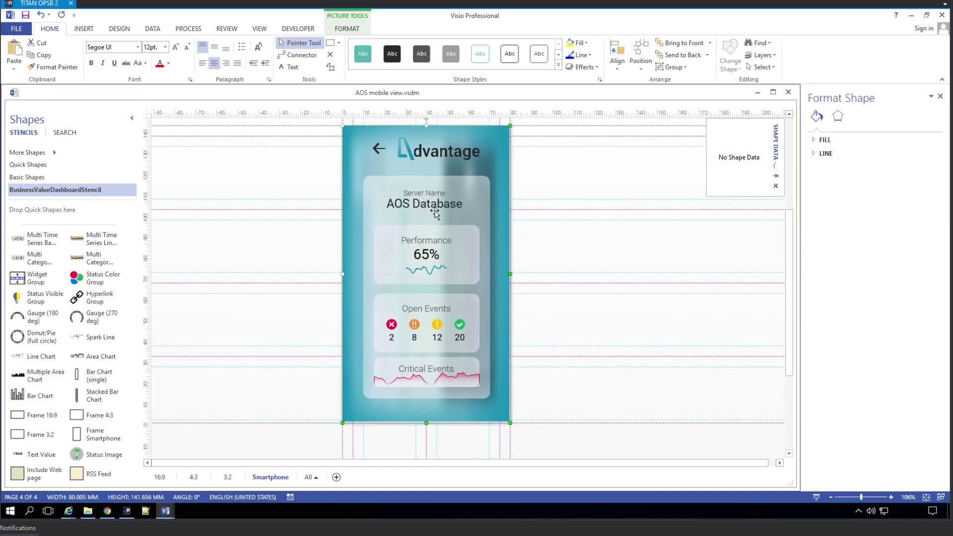
pyautogui.click(436, 210)
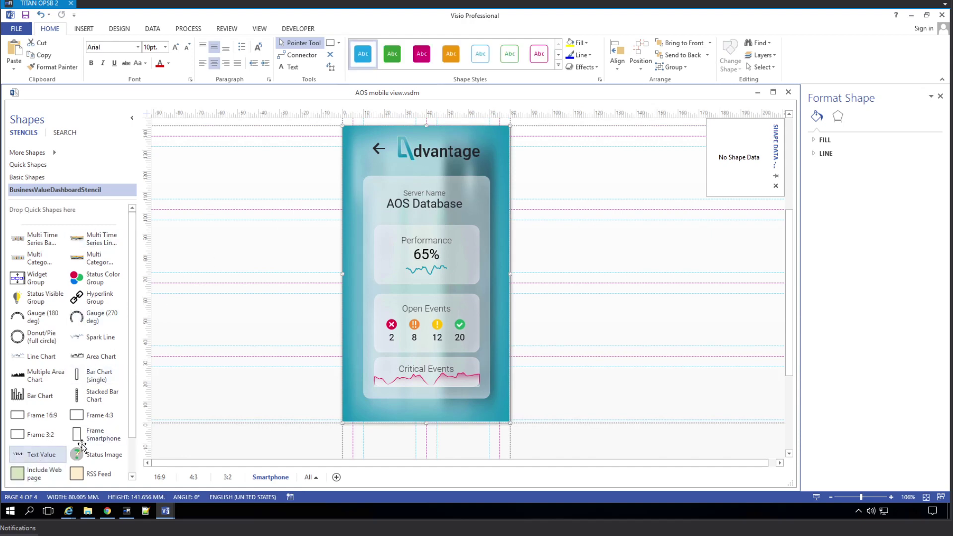
# Place a Text Value shape from the dashboard stencil on the empty area beside the page and enter "Aosweb1.opsb.swdemos.net" as its text
pyautogui.moveTo(36, 454); pyautogui.dragTo(601, 276)
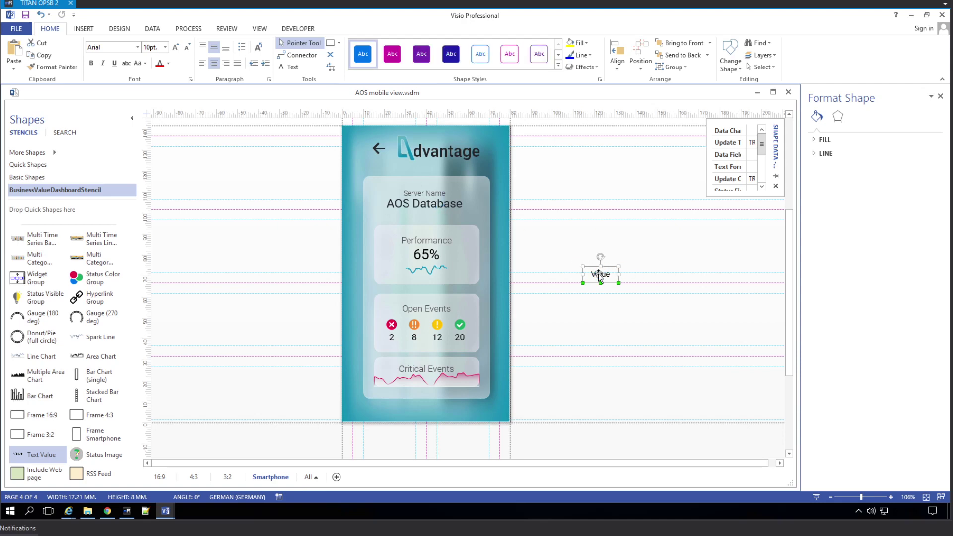
pyautogui.doubleClick(599, 275)
pyautogui.write('aosweb1')
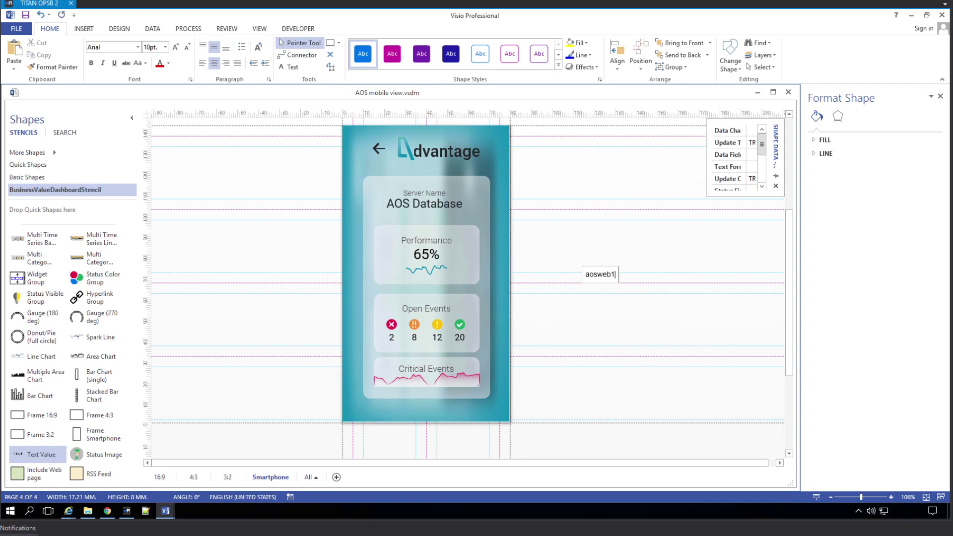
pyautogui.write('.opsb.swdemos.net')
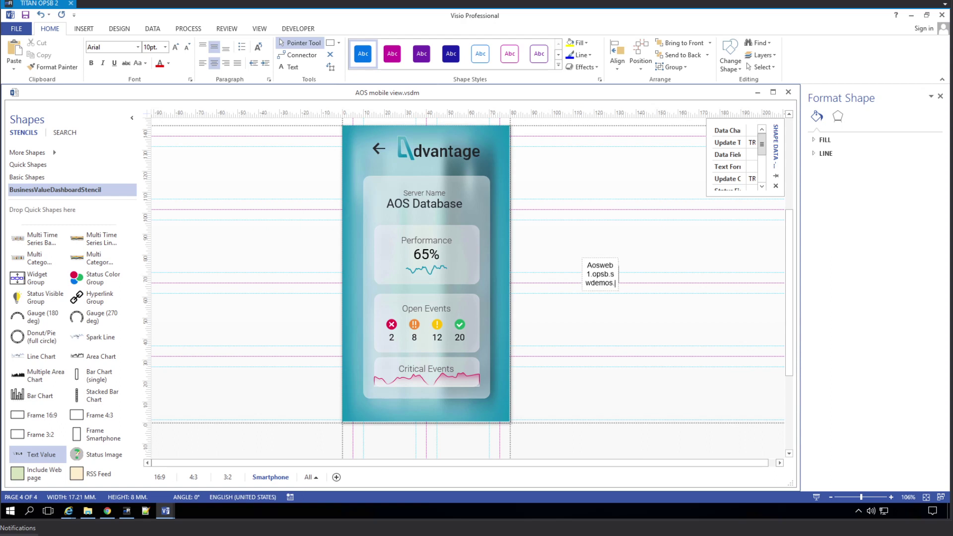
pyautogui.press('Return')
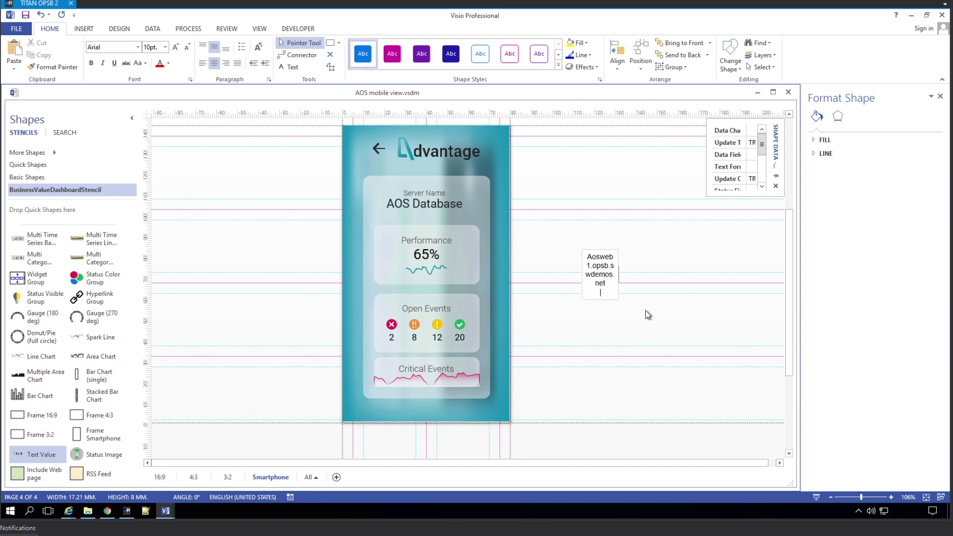